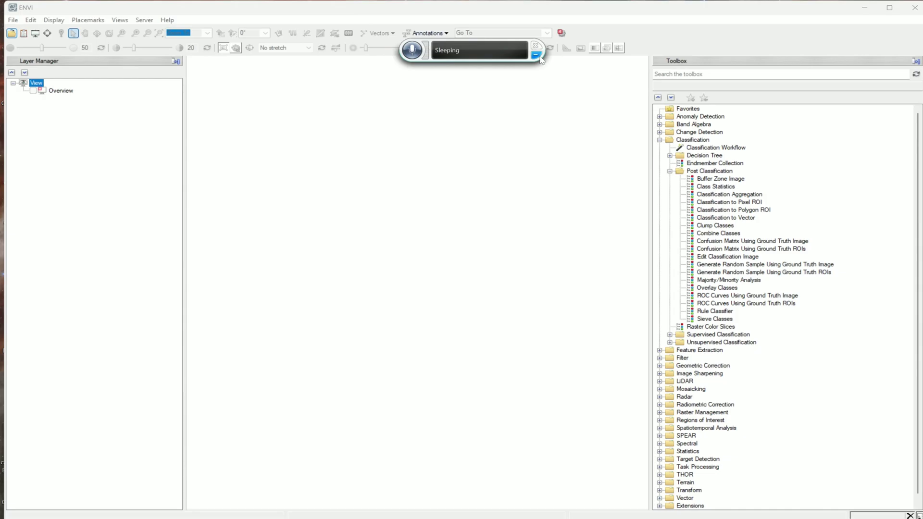
# Open the FINAL_IMAGE raster from the L7CORRIMG folder.
pyautogui.hotkey('ctrl', 'o')
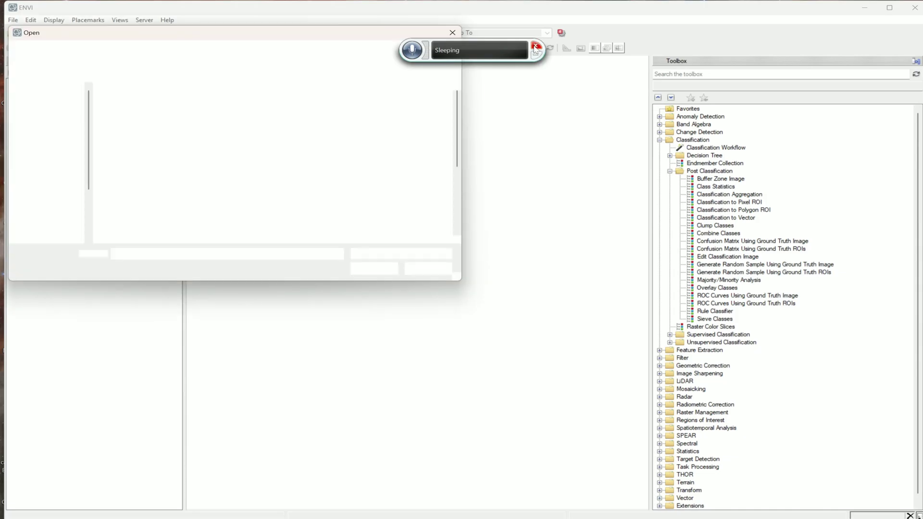
pyautogui.click(535, 47)
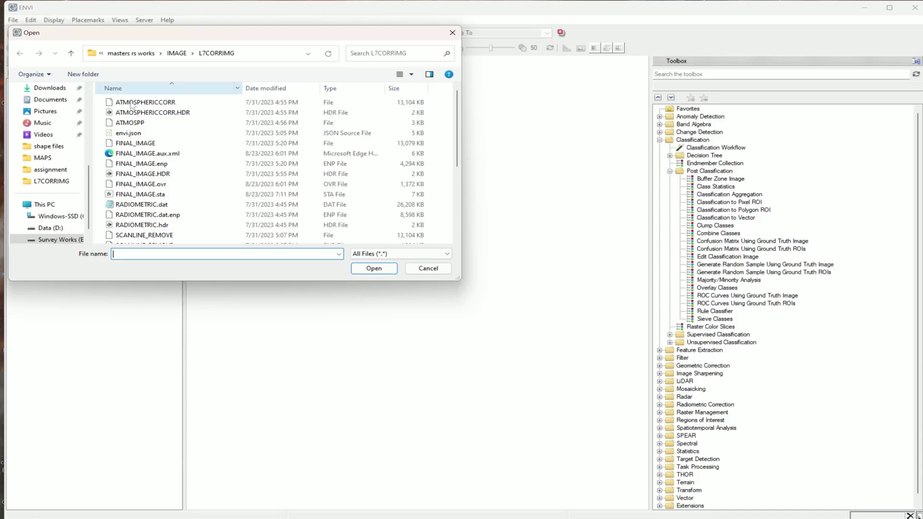
pyautogui.click(141, 143)
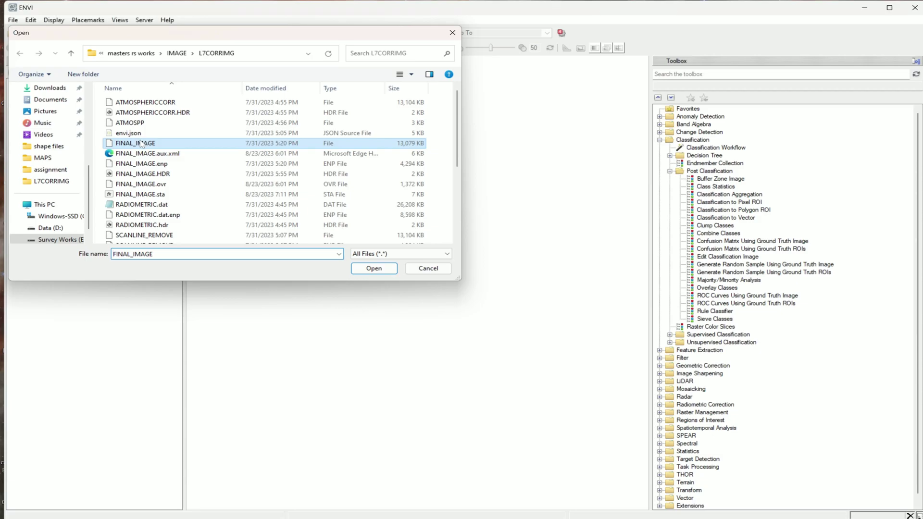
pyautogui.doubleClick(141, 144)
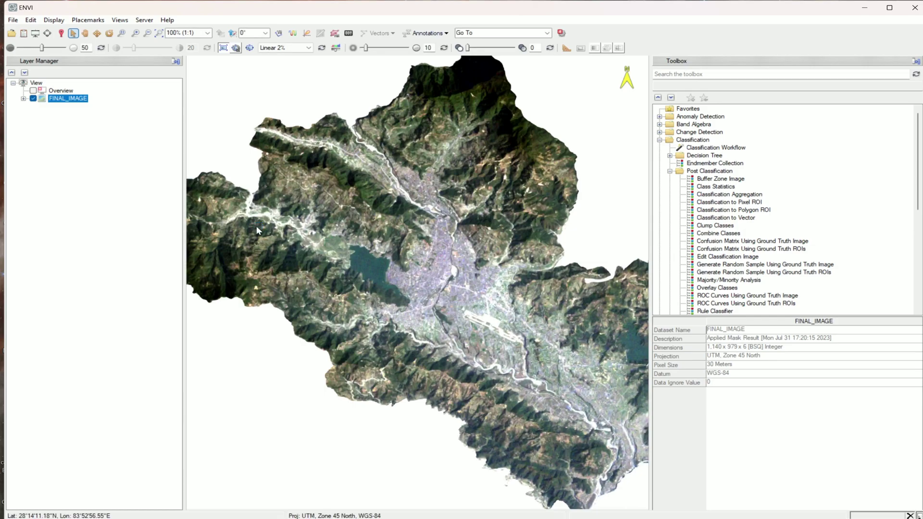
# Start the Classification Workflow with FINAL_IMAGE as the input raster.
pyautogui.click(700, 149)
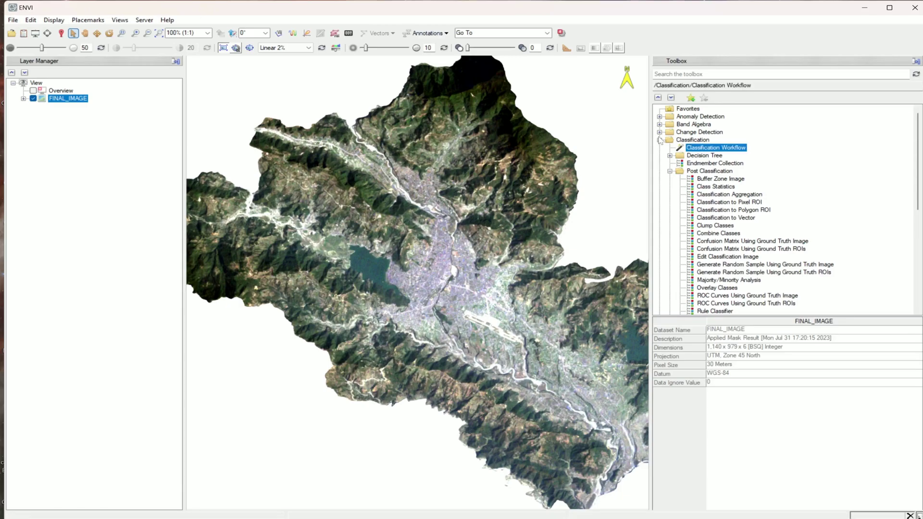
pyautogui.click(660, 140)
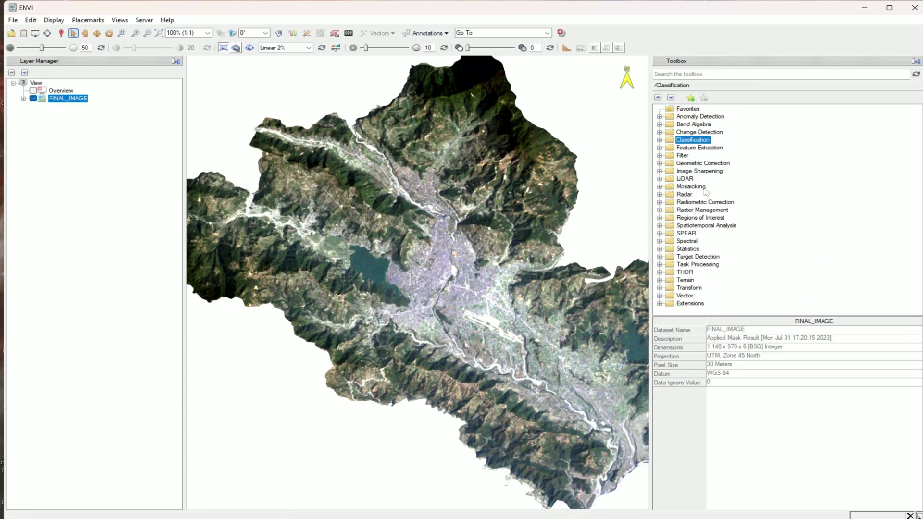
pyautogui.click(672, 97)
pyautogui.doubleClick(676, 140)
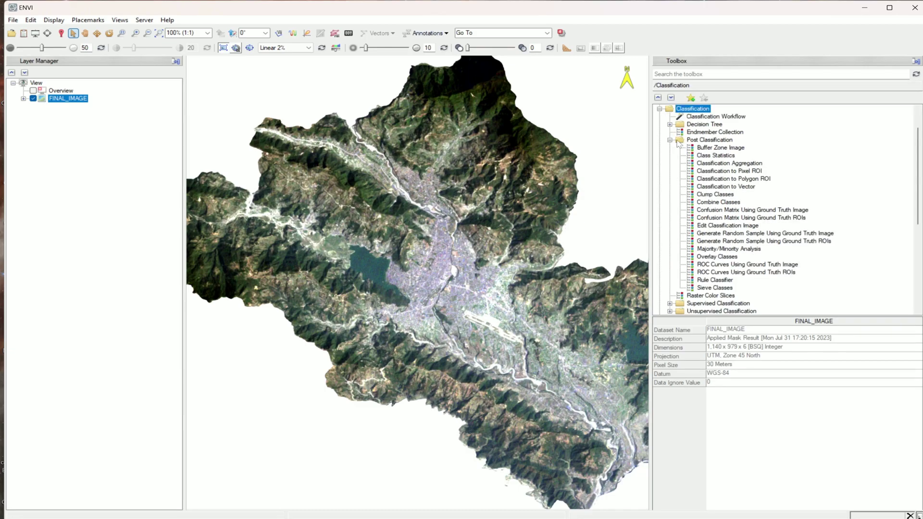
pyautogui.click(691, 123)
pyautogui.click(691, 118)
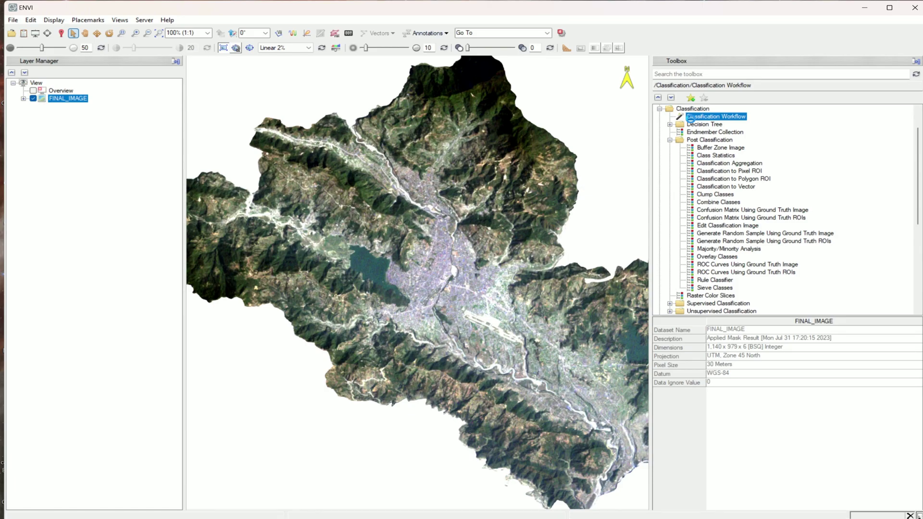
pyautogui.doubleClick(691, 118)
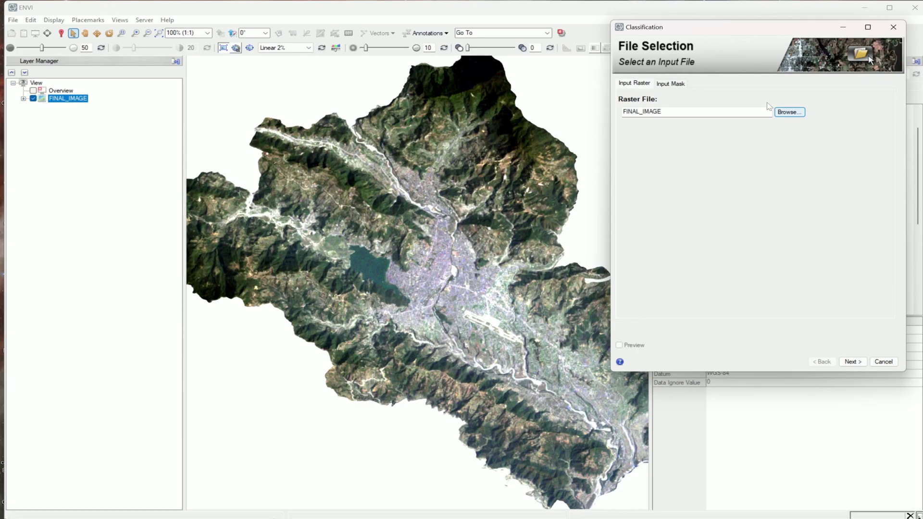
pyautogui.click(851, 361)
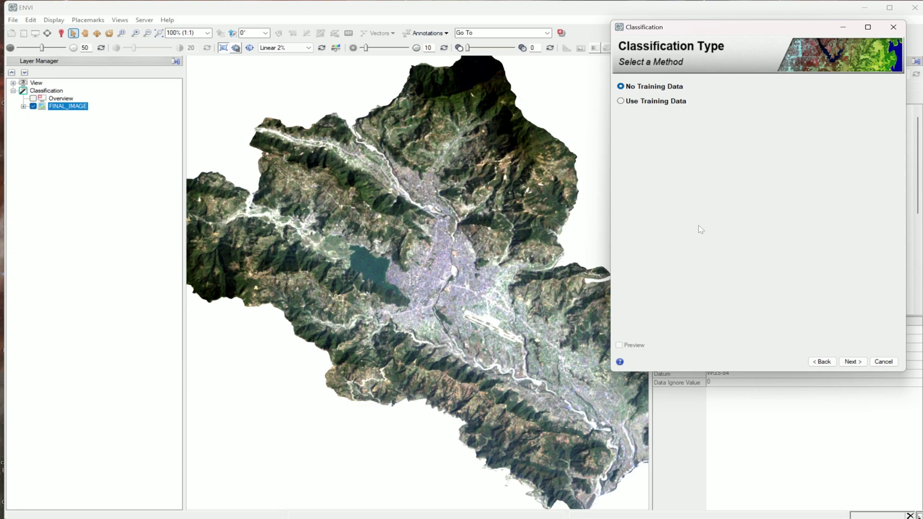
# Run an ISODATA unsupervised classification without training data, using 20 classes, 100 maximum iterations and a 5% change threshold.
pyautogui.press('Return')
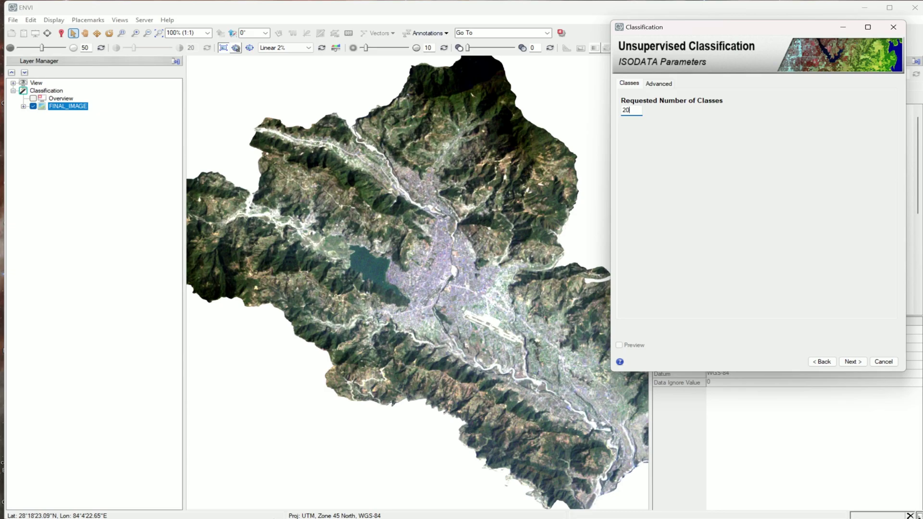
pyautogui.click(659, 83)
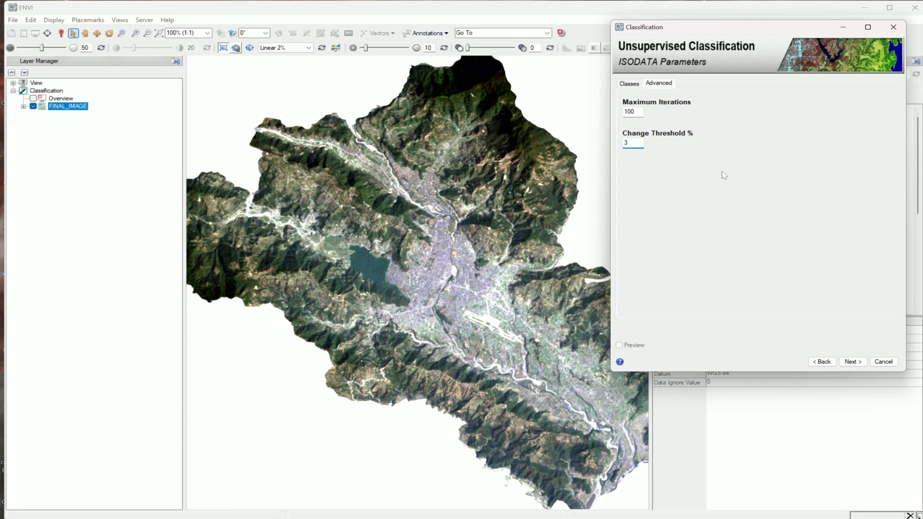
pyautogui.click(851, 362)
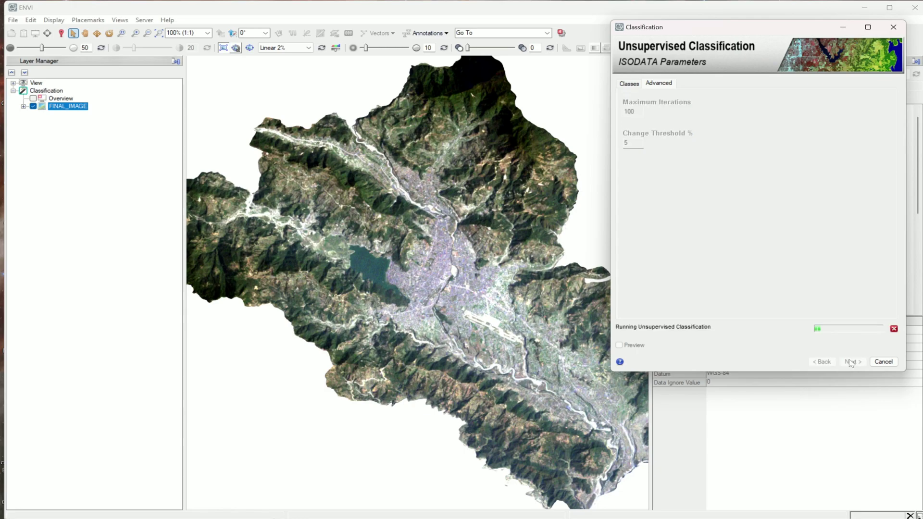
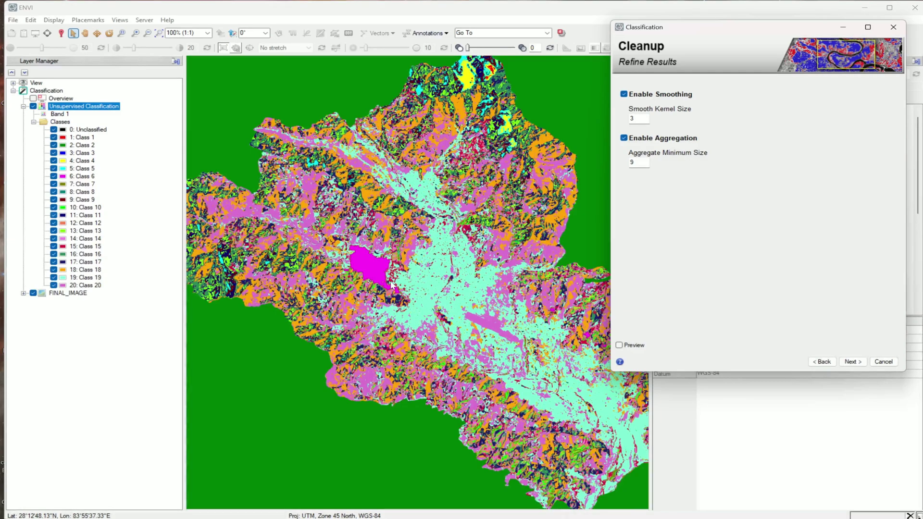
# Refine the classification with smoothing disabled and an aggregate minimum size of 2, checking the preview at several spots before applying the cleanup.
pyautogui.scroll(6, 260, 254)
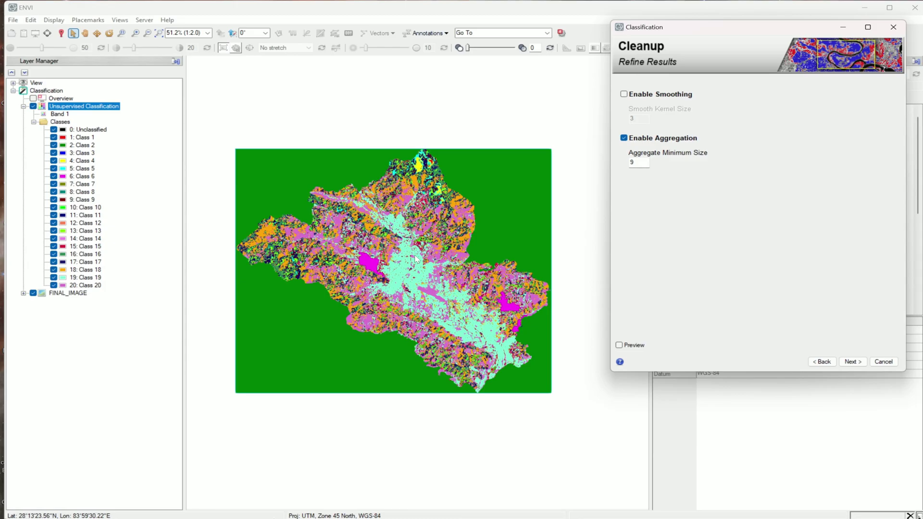
pyautogui.scroll(1, 417, 260)
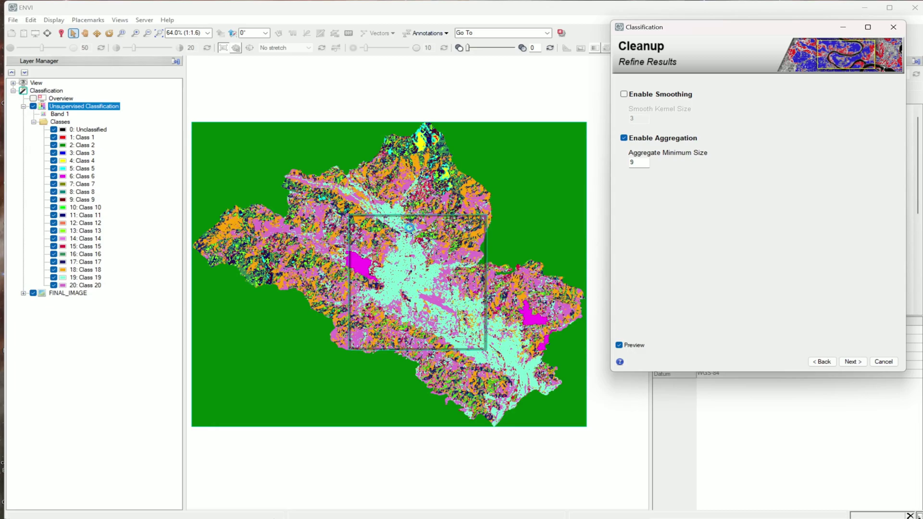
pyautogui.scroll(-1, 409, 227)
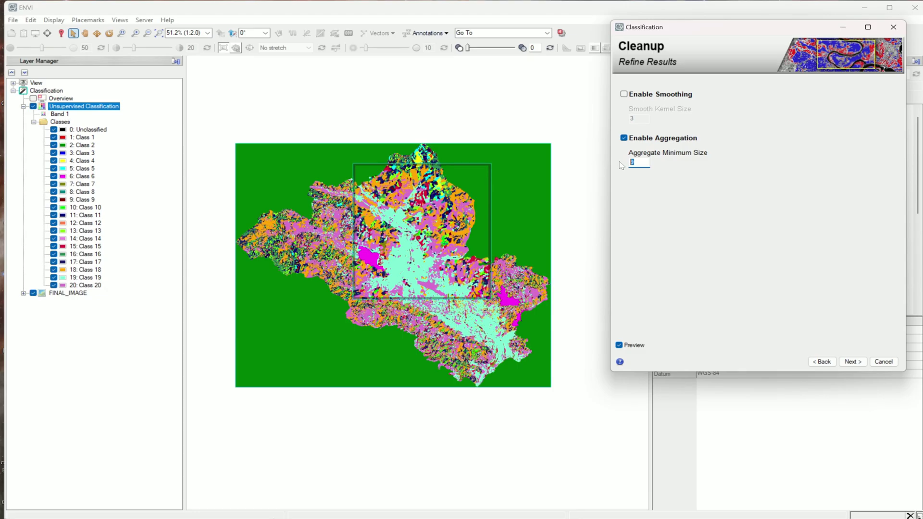
pyautogui.scroll(5, 429, 326)
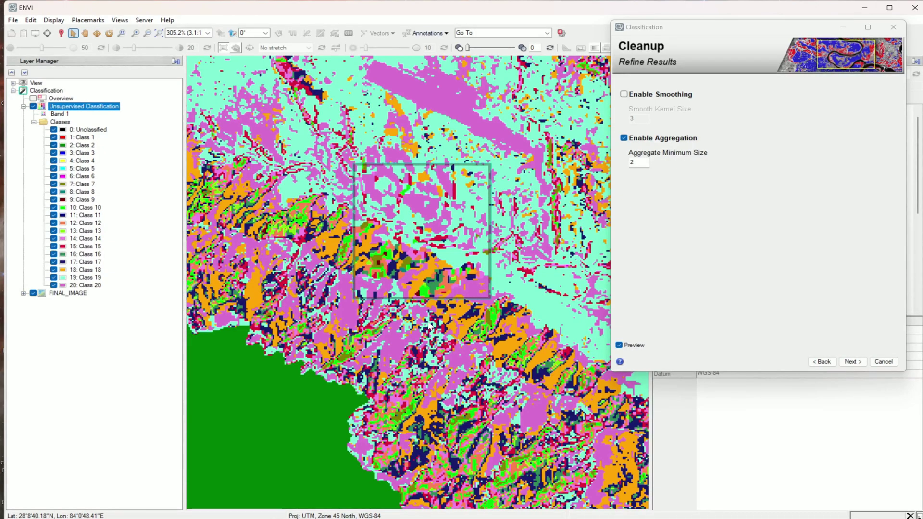
pyautogui.moveTo(436, 177); pyautogui.dragTo(544, 361)
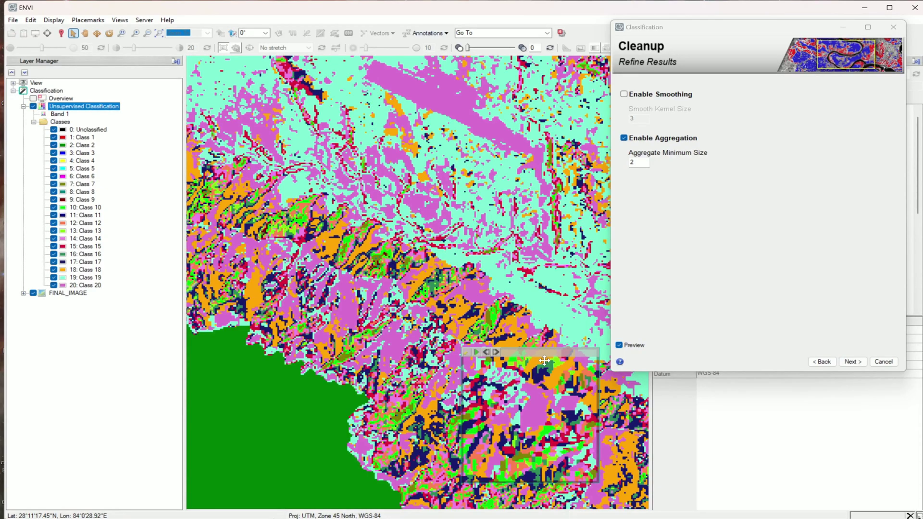
pyautogui.click(854, 362)
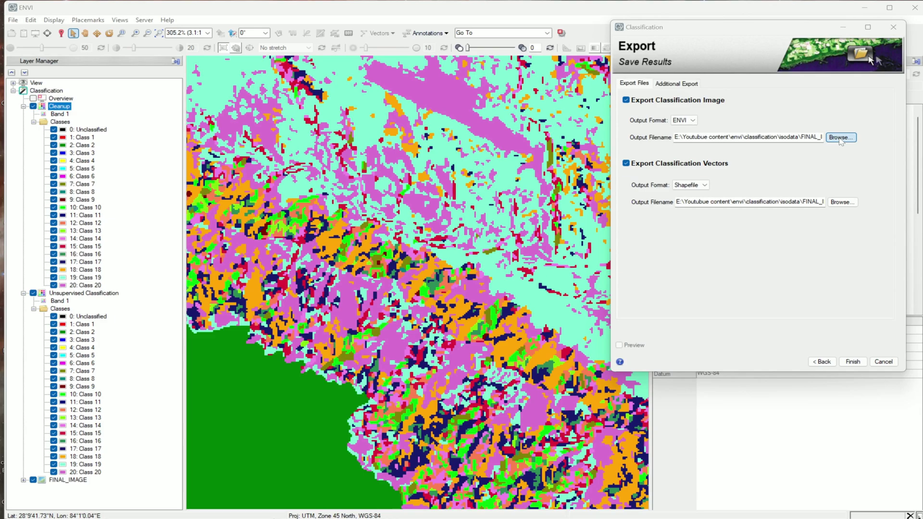
# Export the classification image in ENVI format and the vectors as a shapefile, naming the image output isodataclassification.tif in the isodata folder.
pyautogui.click(840, 138)
pyautogui.write('iso')
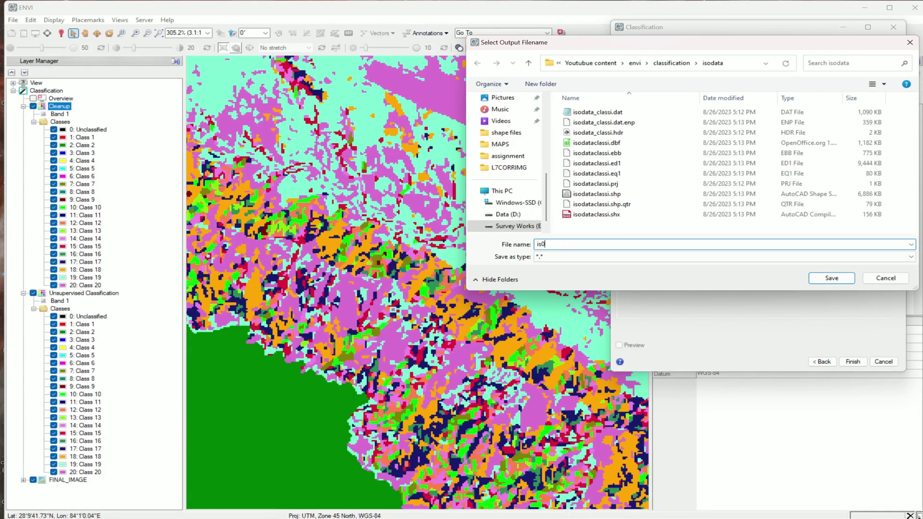
pyautogui.write('dataclassification.tif')
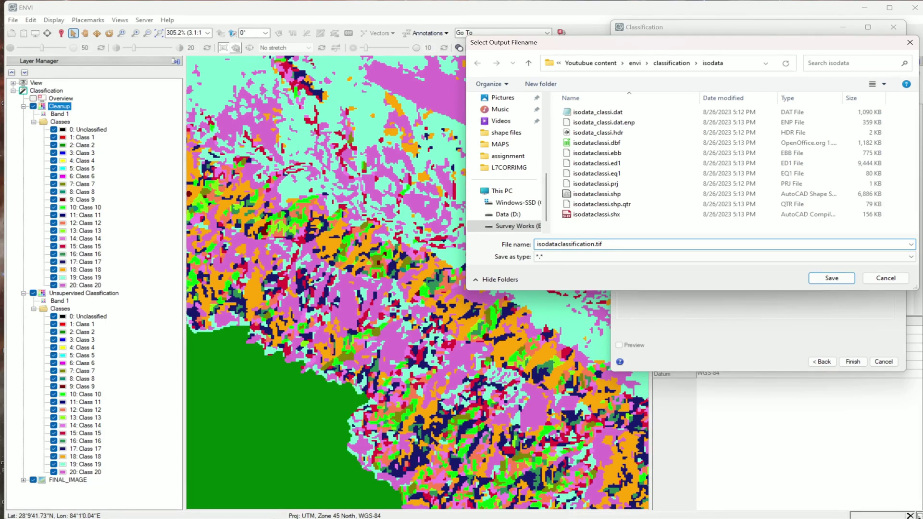
pyautogui.press('Return')
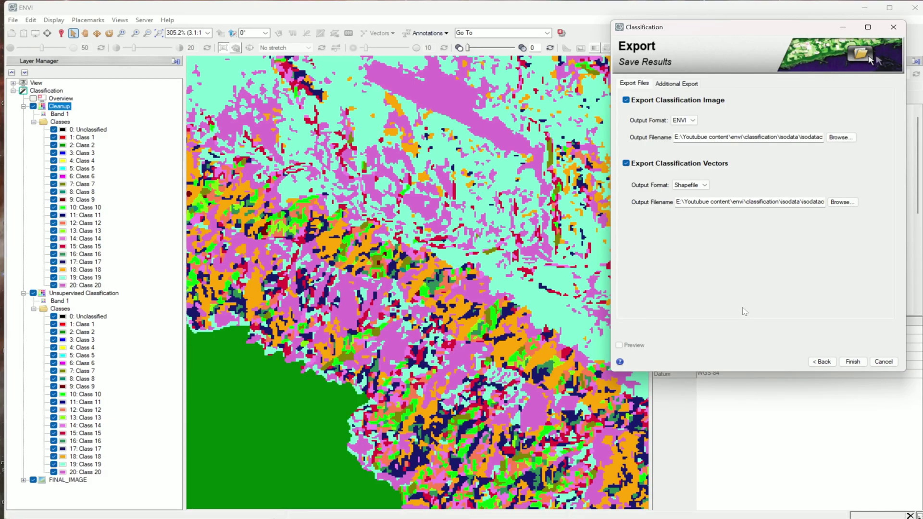
pyautogui.click(855, 361)
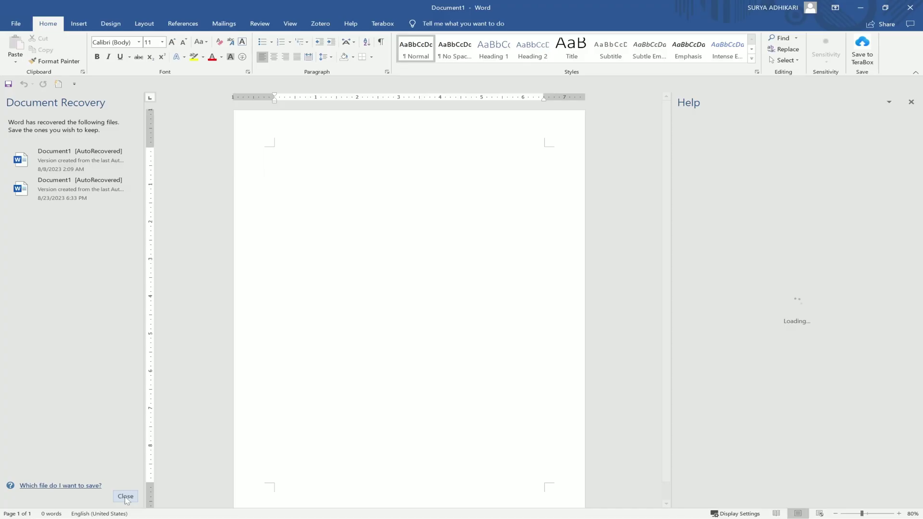
# Switch to Word and dismiss the Document Recovery list beside the blank document.
pyautogui.click(126, 497)
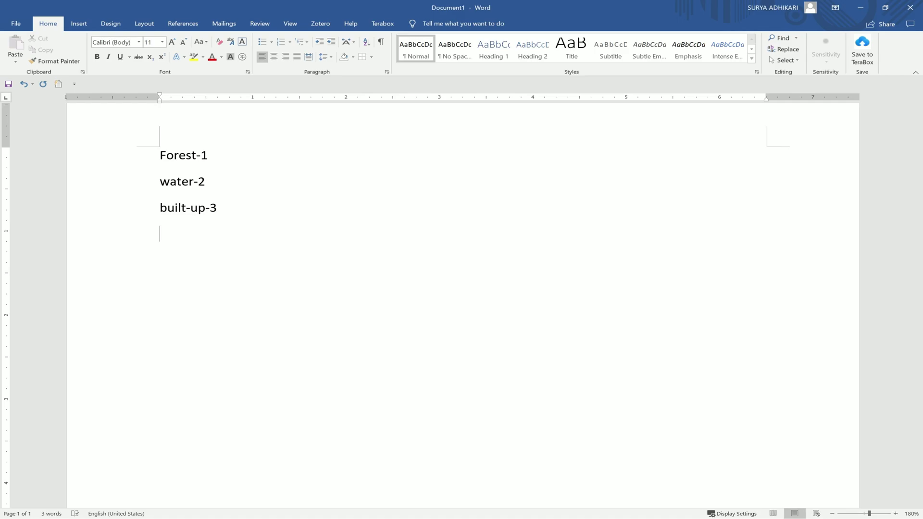
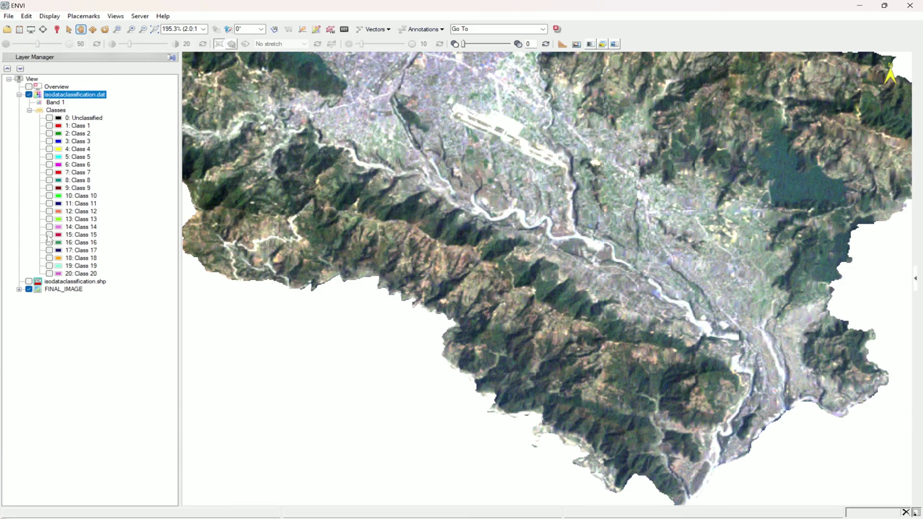
# In ENVI, overlay Class 17 of isodataclassification.dat on FINAL_IMAGE and inspect its land cover up close.
pyautogui.click(49, 250)
pyautogui.scroll(2, 458, 233)
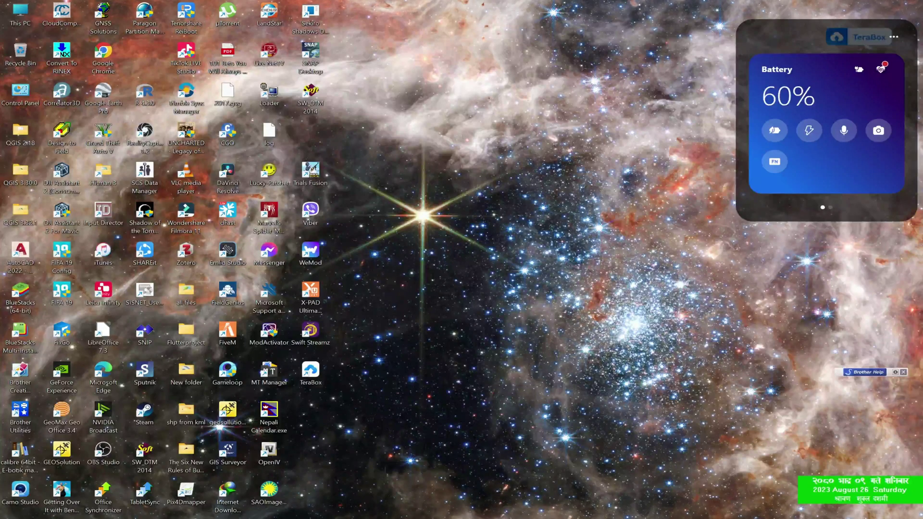
# Launch ArcMap, dismiss the Getting Started dialog and maximize the window with an empty map.
pyautogui.moveTo(153, 514)
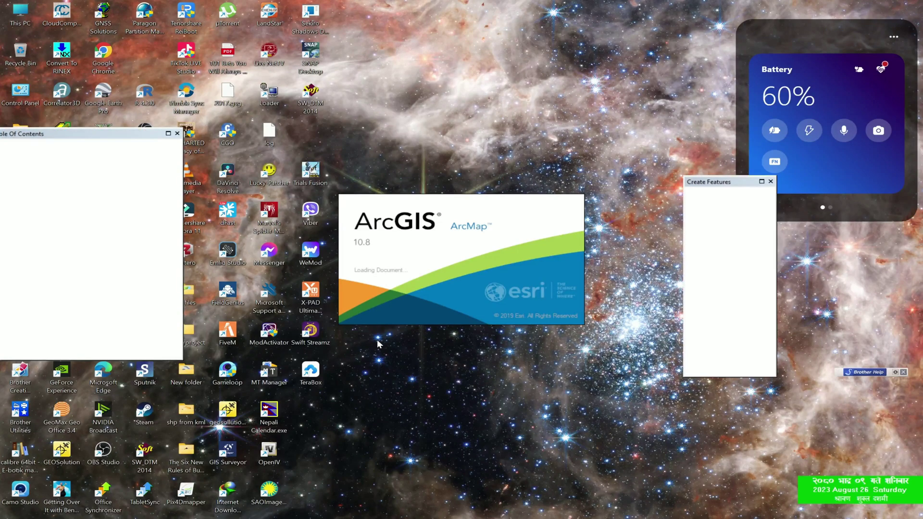
pyautogui.press('XF86MonBrightnessUp')
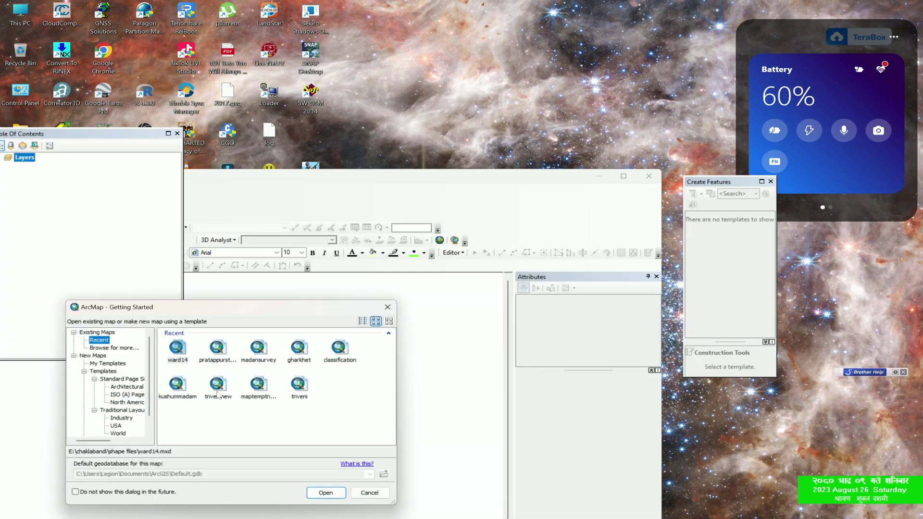
pyautogui.press('Escape')
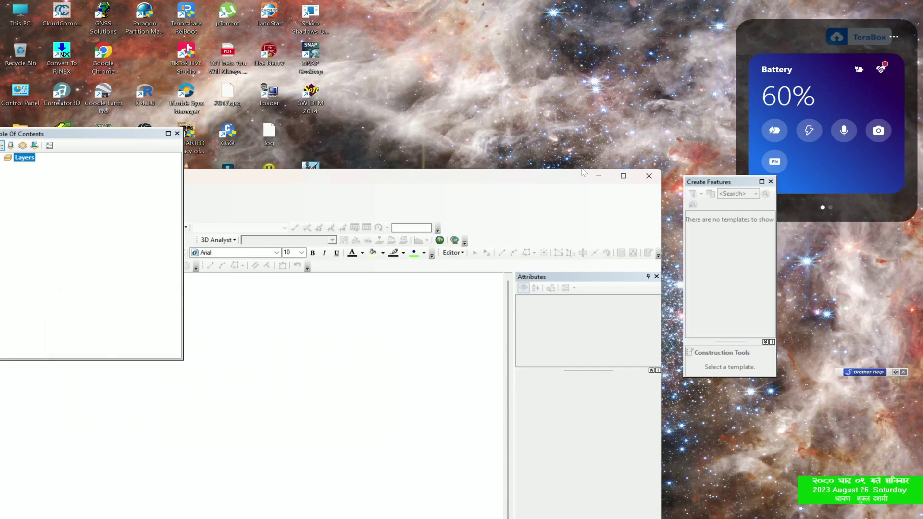
pyautogui.click(624, 176)
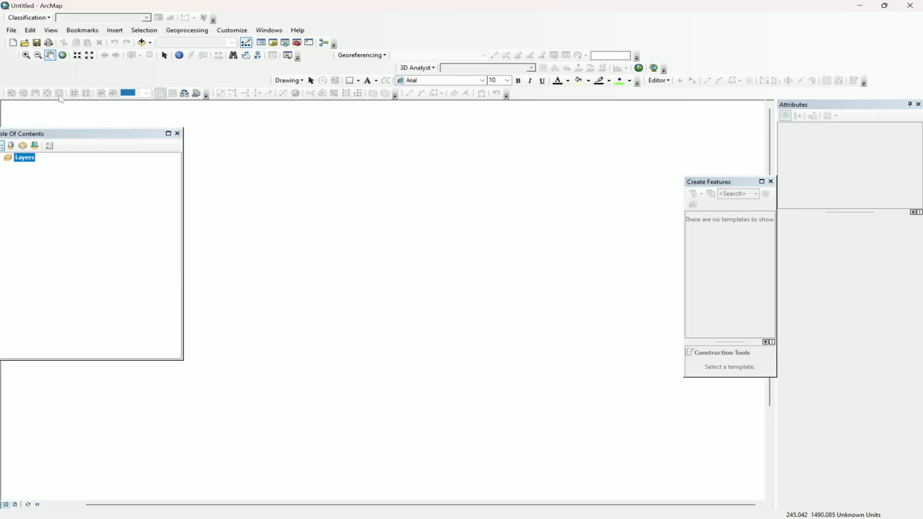
# Open the Catalog and expand the Youtubue content folder on the E drive.
pyautogui.click(274, 43)
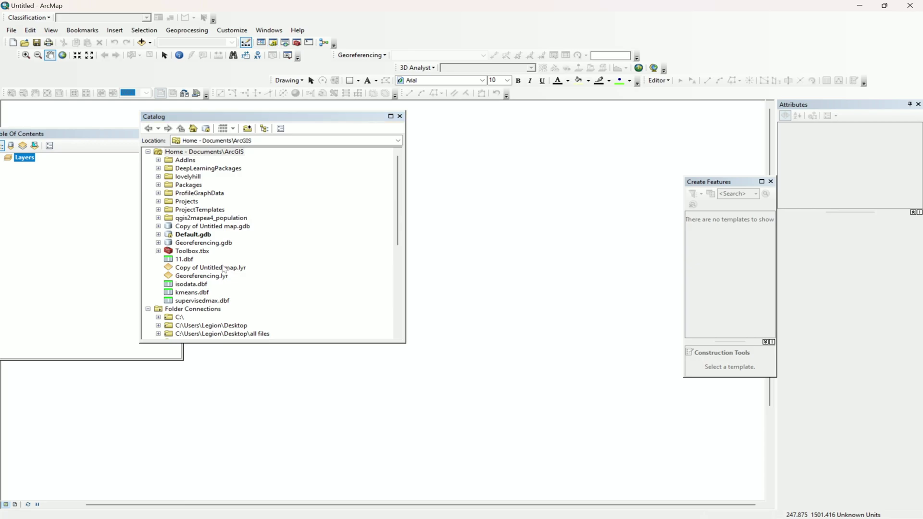
pyautogui.scroll(-3, 180, 264)
pyautogui.scroll(-4, 181, 264)
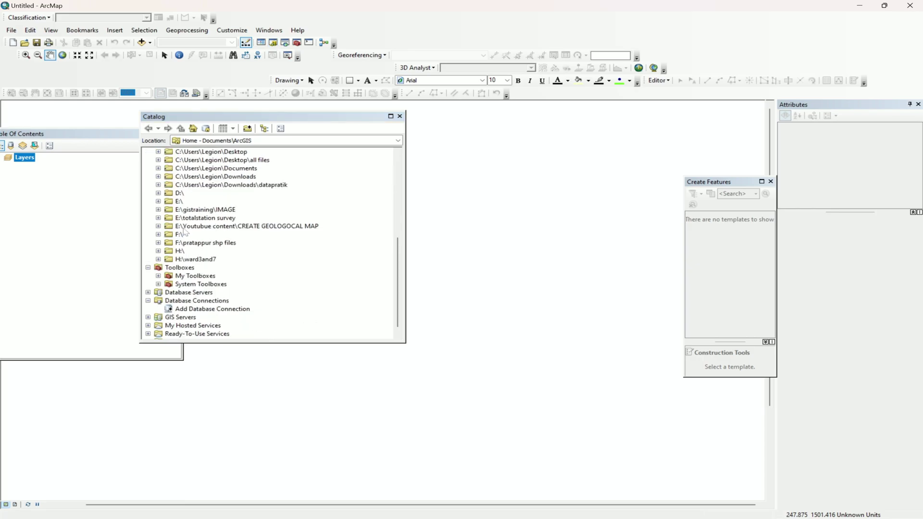
pyautogui.scroll(-10, 163, 205)
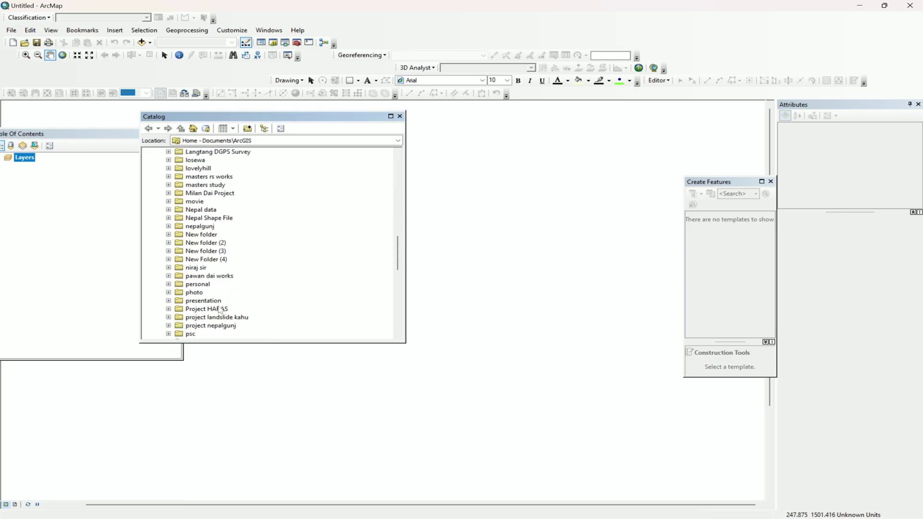
pyautogui.scroll(-4, 217, 315)
pyautogui.click(202, 244)
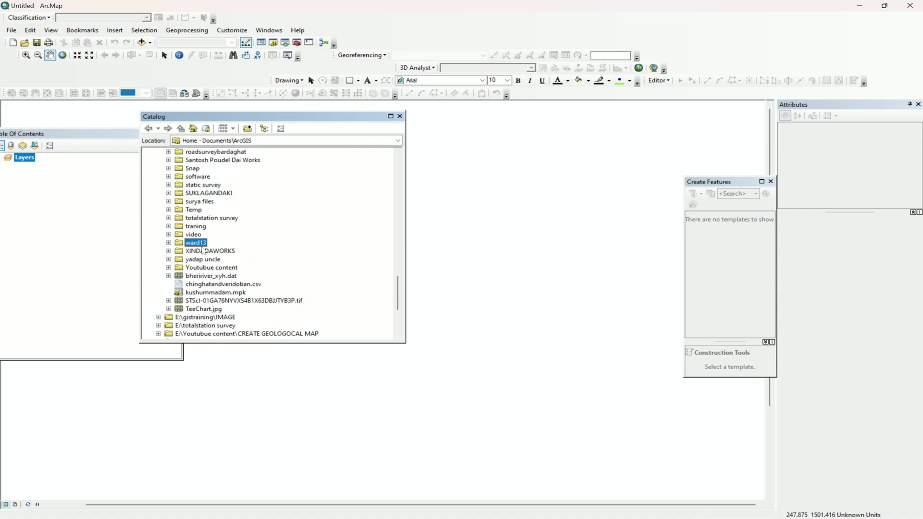
pyautogui.click(202, 260)
pyautogui.doubleClick(202, 260)
pyautogui.doubleClick(202, 260)
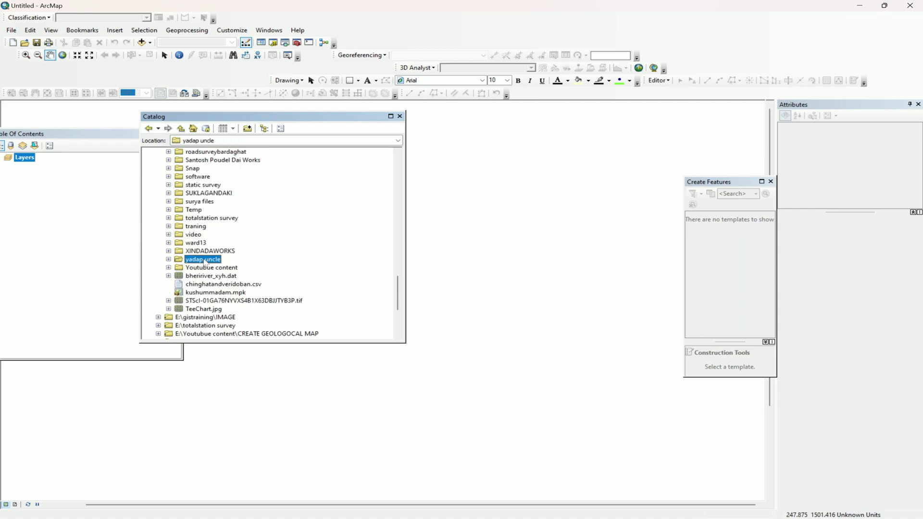
pyautogui.doubleClick(205, 268)
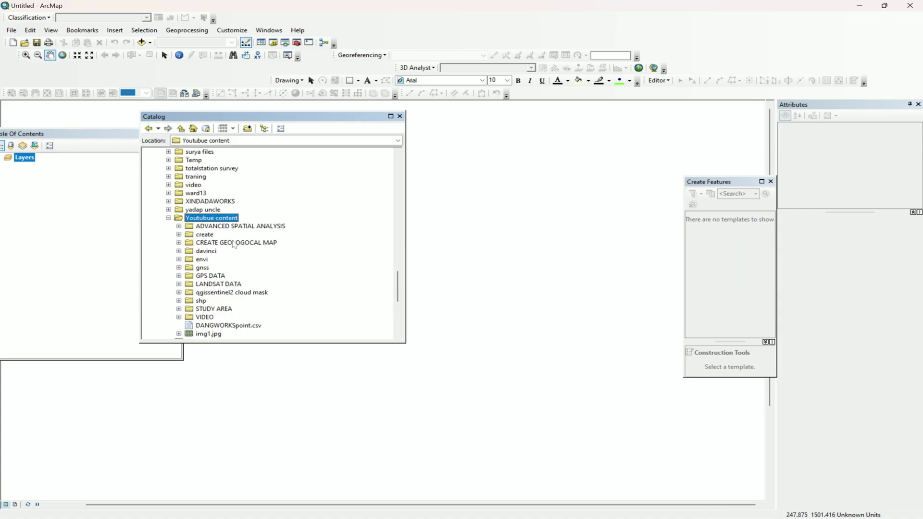
# Expand the envi folder down to classification and isodata to list the exported classification files.
pyautogui.doubleClick(201, 260)
pyautogui.doubleClick(217, 268)
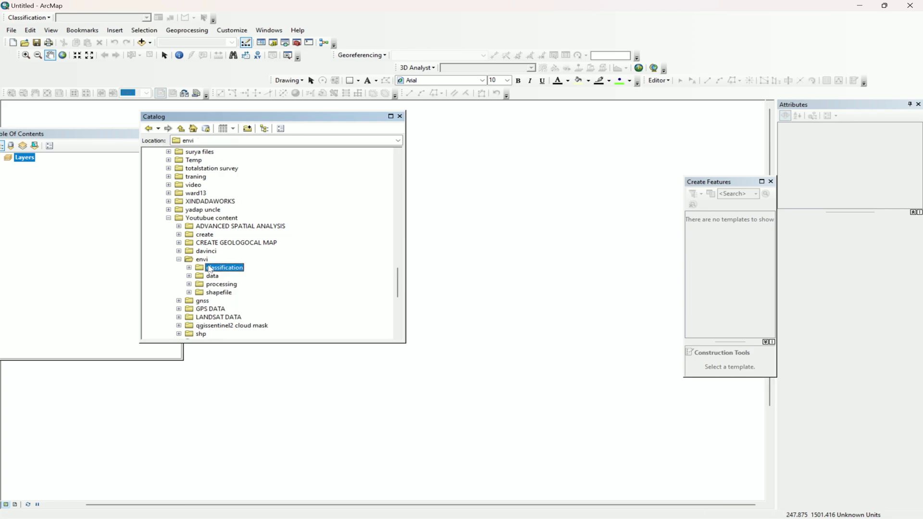
pyautogui.click(232, 276)
pyautogui.doubleClick(233, 278)
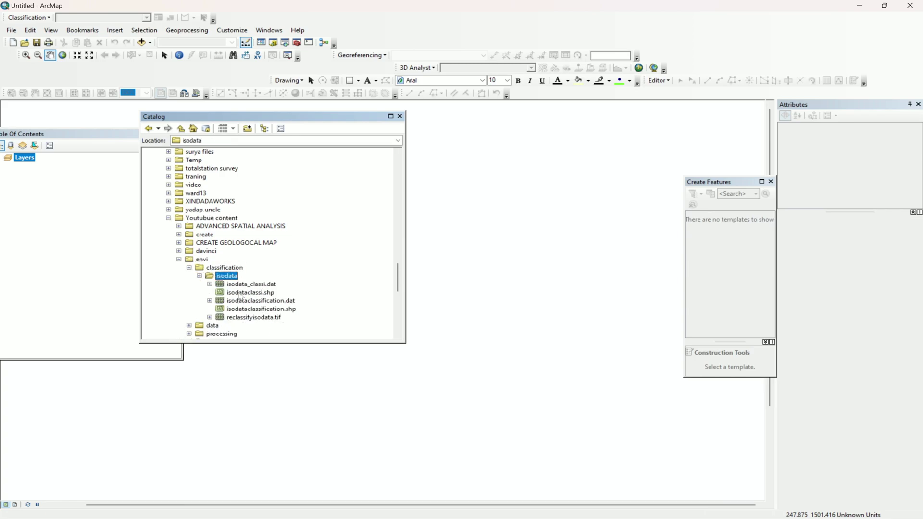
# Add isodataclassification.shp from the isodata folder to the map.
pyautogui.click(264, 312)
pyautogui.click(264, 319)
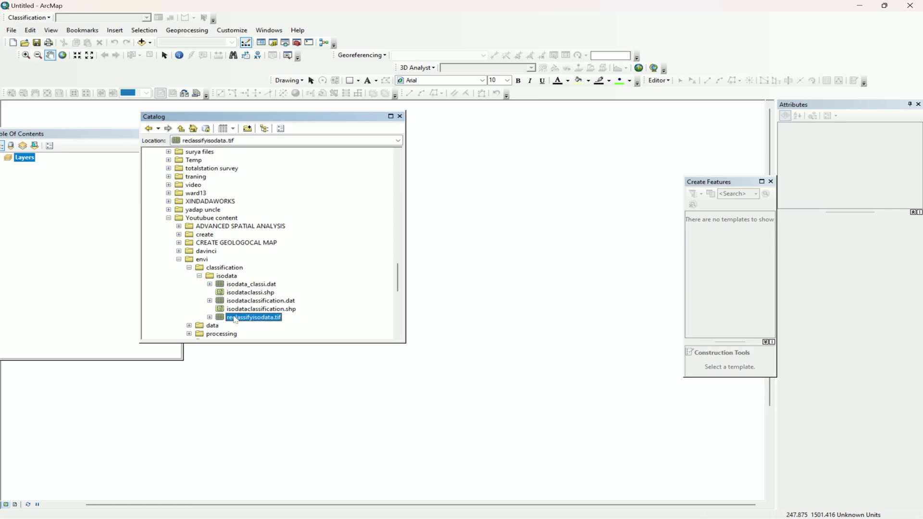
pyautogui.scroll(-2, 235, 320)
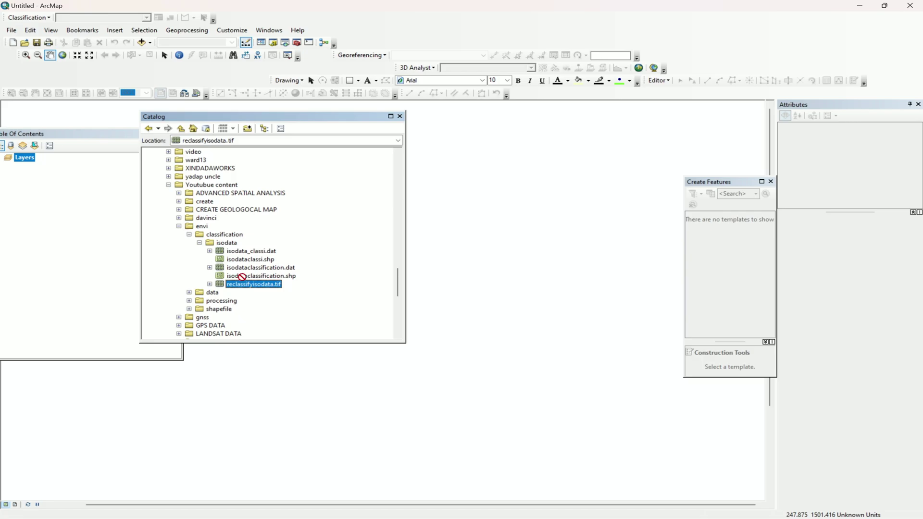
pyautogui.click(245, 276)
pyautogui.moveTo(244, 281)
pyautogui.mouseDown()
pyautogui.moveTo(212, 373)
pyautogui.moveTo(219, 391)
pyautogui.mouseUp()
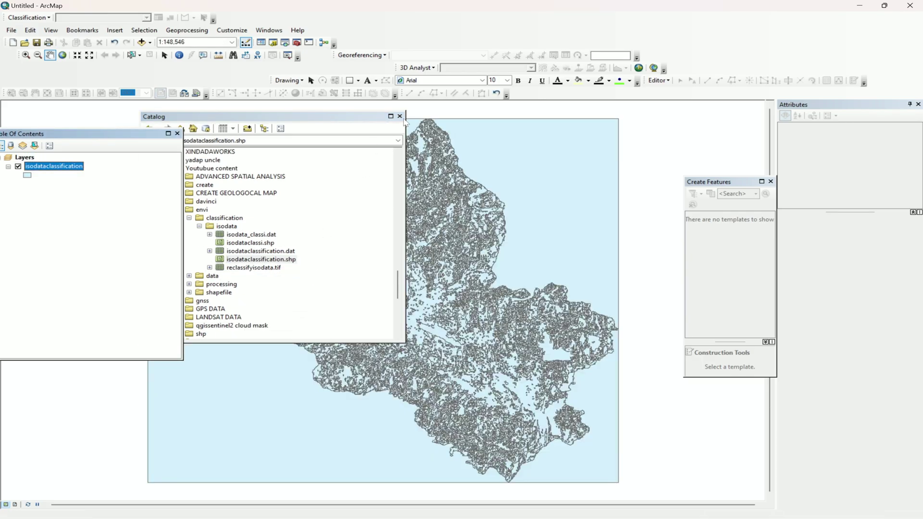
# Add the isodataclassification.dat raster from the isodata folder to the map and close the Catalog.
pyautogui.click(257, 252)
pyautogui.moveTo(257, 252); pyautogui.dragTo(282, 409)
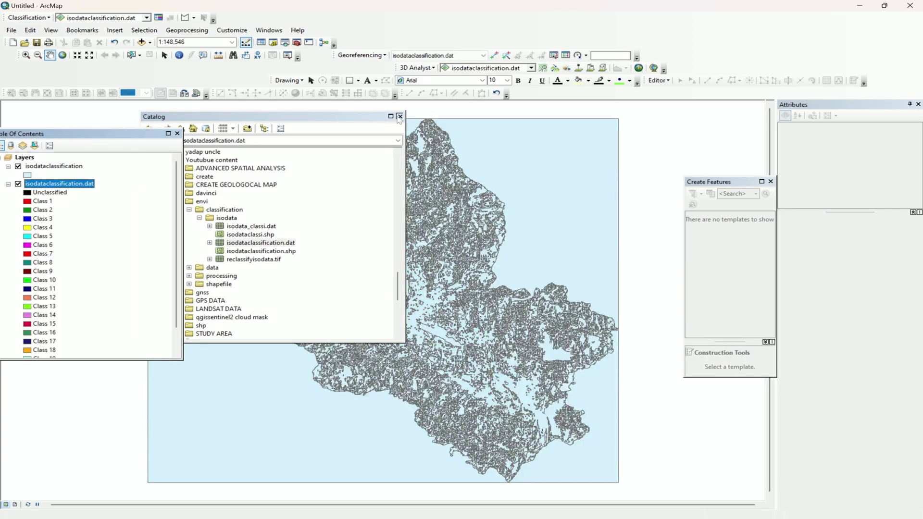
pyautogui.click(400, 116)
# Remove the isodataclassification shapefile layer from the map, leaving only the classified raster.
pyautogui.click(47, 167)
pyautogui.rightClick(47, 166)
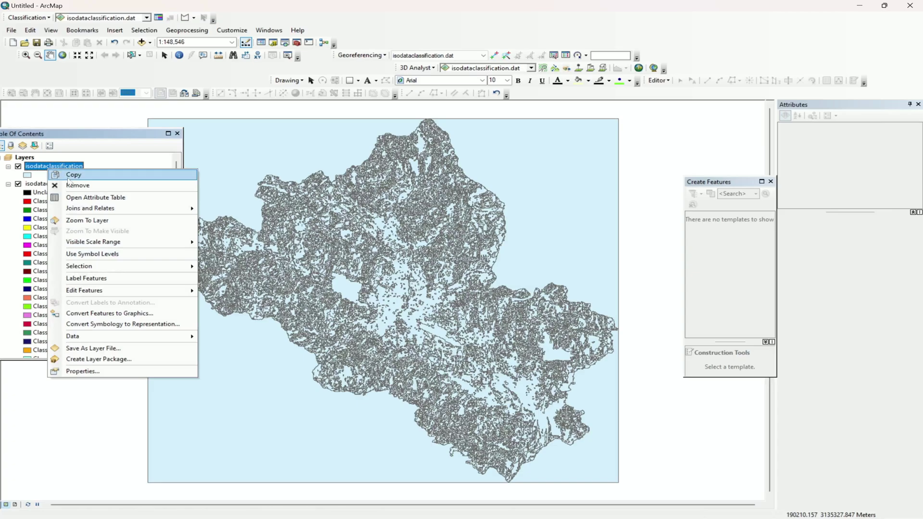
pyautogui.click(81, 184)
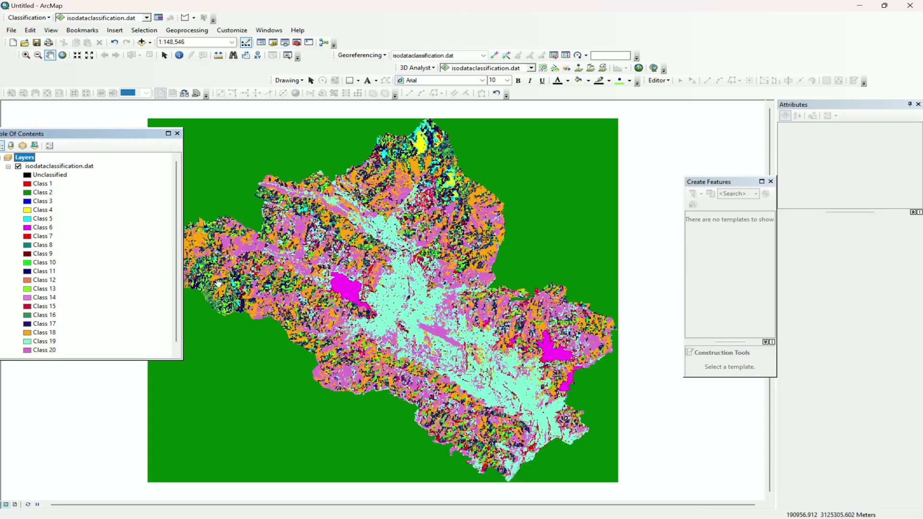
pyautogui.scroll(2, 462, 317)
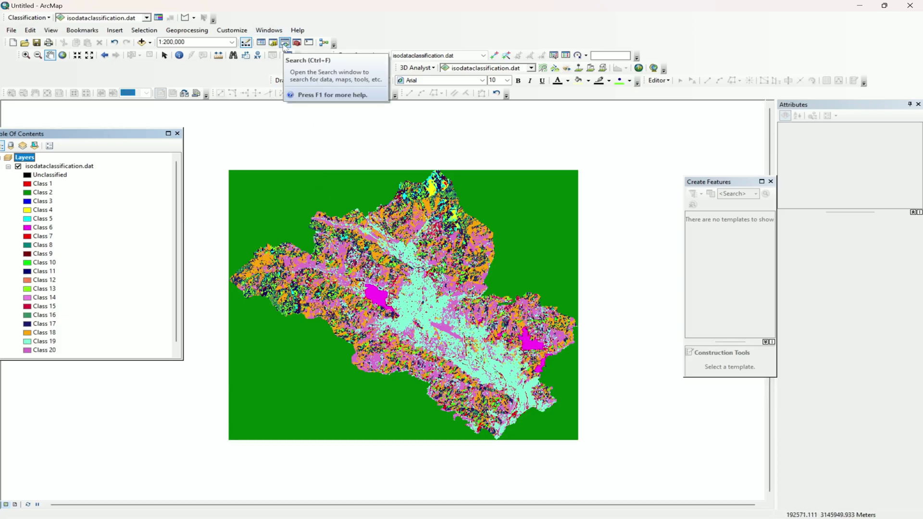
# Search the local tools for reclassify and open Reclassify (Spatial Analyst).
pyautogui.click(285, 43)
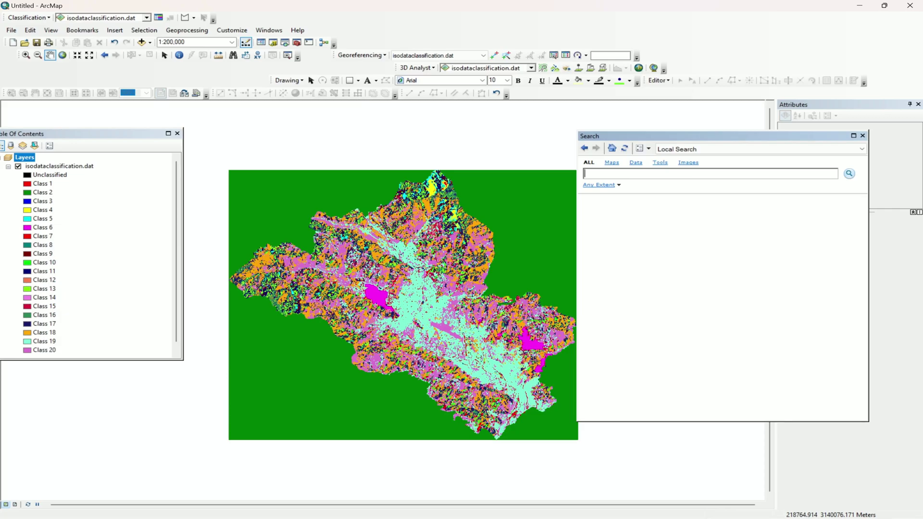
pyautogui.write('reclassify')
pyautogui.press('Return')
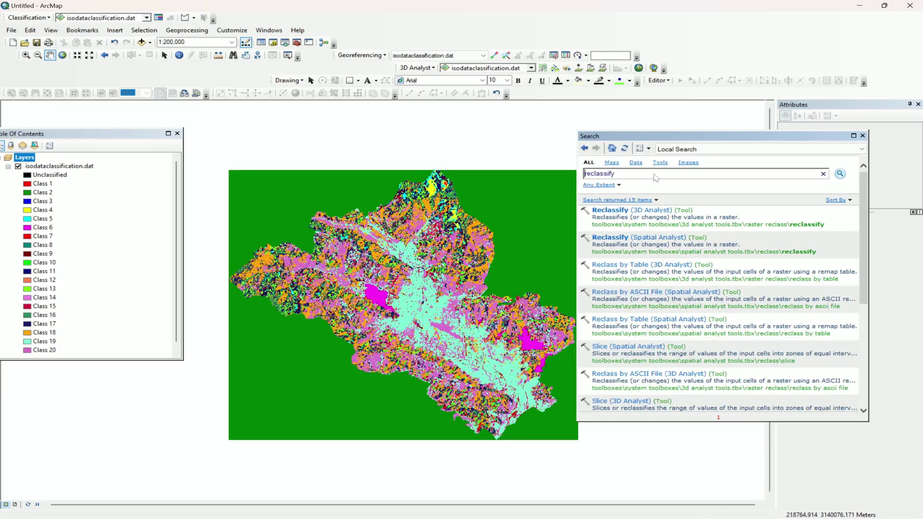
pyautogui.click(654, 239)
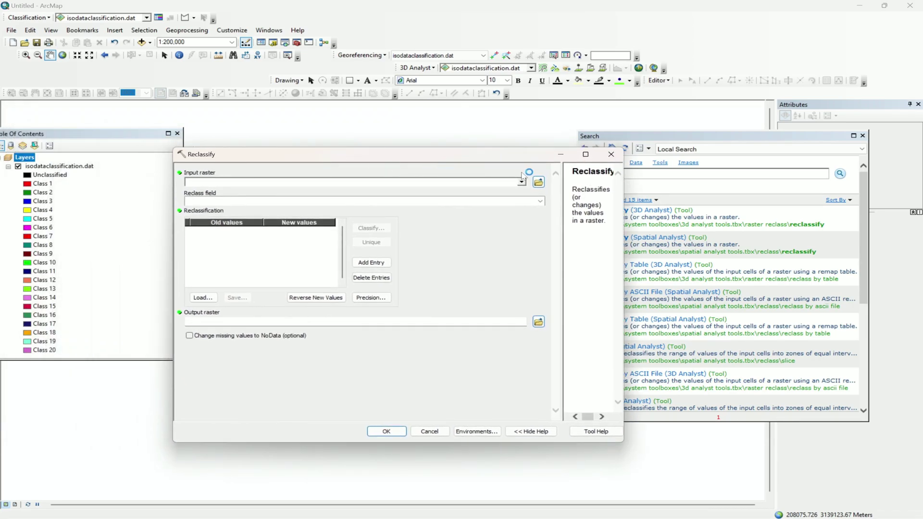
# Set isodataclassification.dat as the Reclassify input raster and list its old values as unique entries.
pyautogui.click(522, 182)
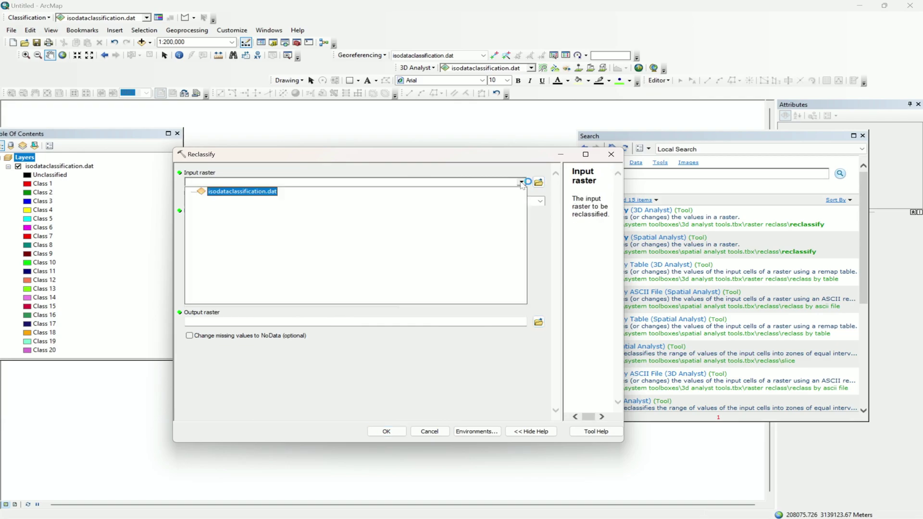
pyautogui.click(263, 191)
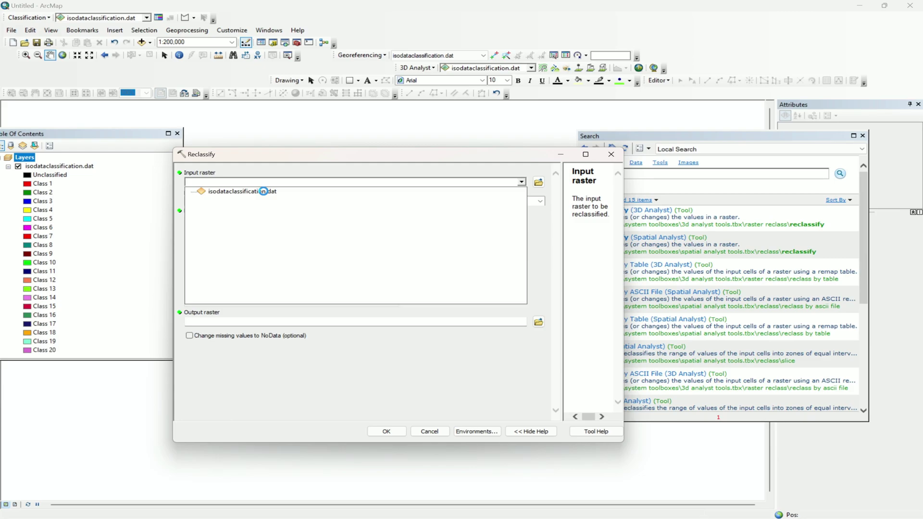
pyautogui.click(263, 192)
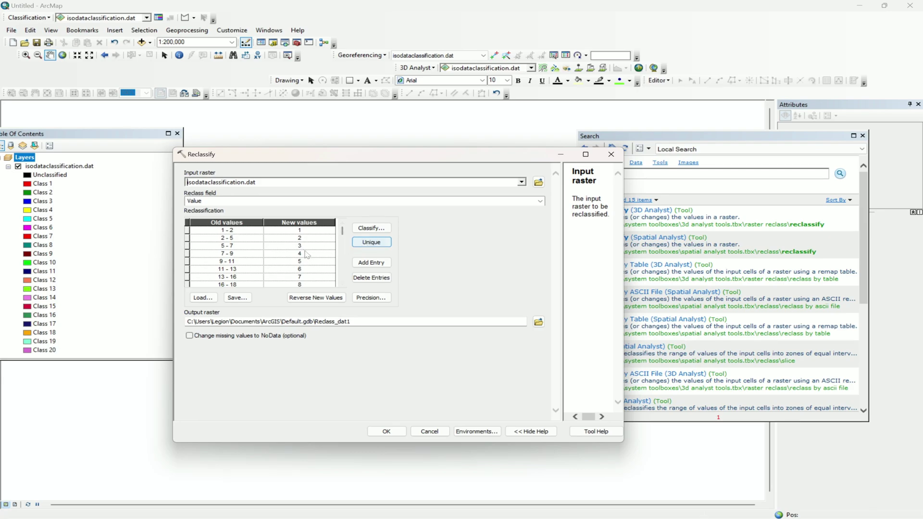
pyautogui.click(372, 242)
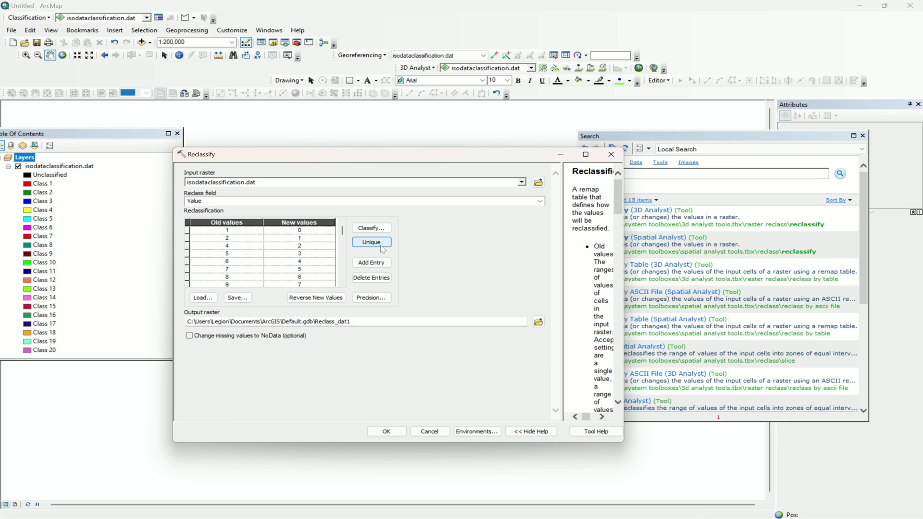
# Arrange the Reclassify dialog side by side with the Word document that lists the new class codes.
pyautogui.moveTo(361, 518)
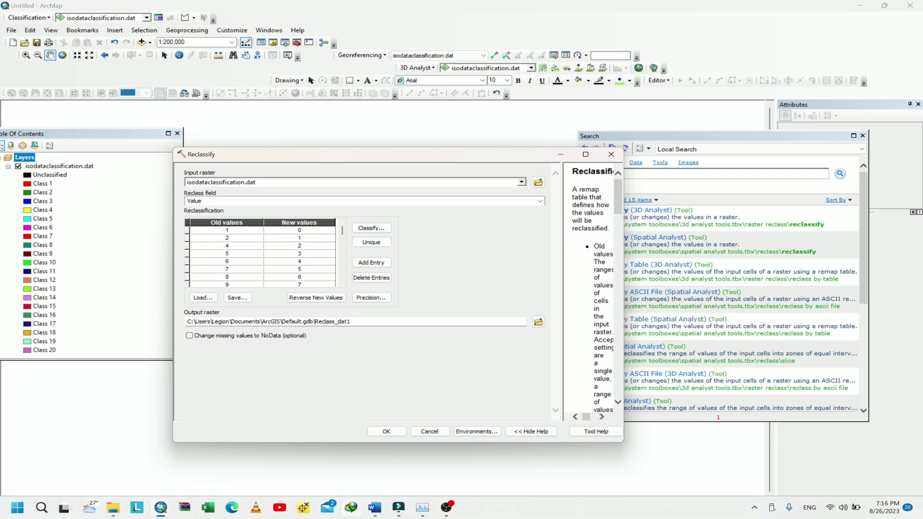
pyautogui.click(374, 513)
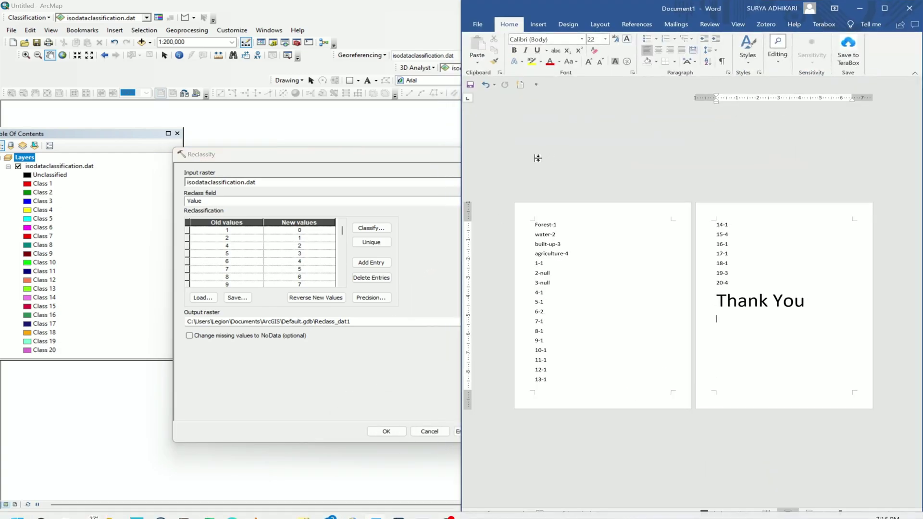
pyautogui.click(346, 157)
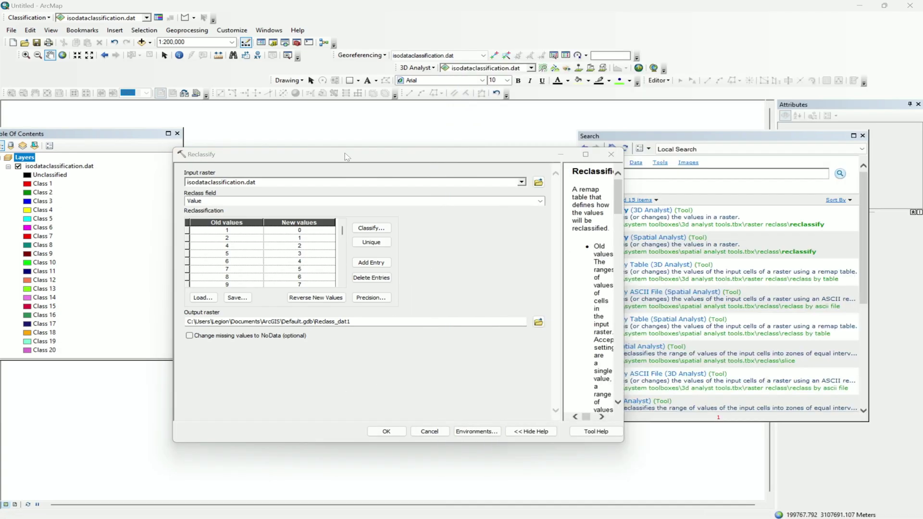
pyautogui.moveTo(347, 156); pyautogui.dragTo(211, 154)
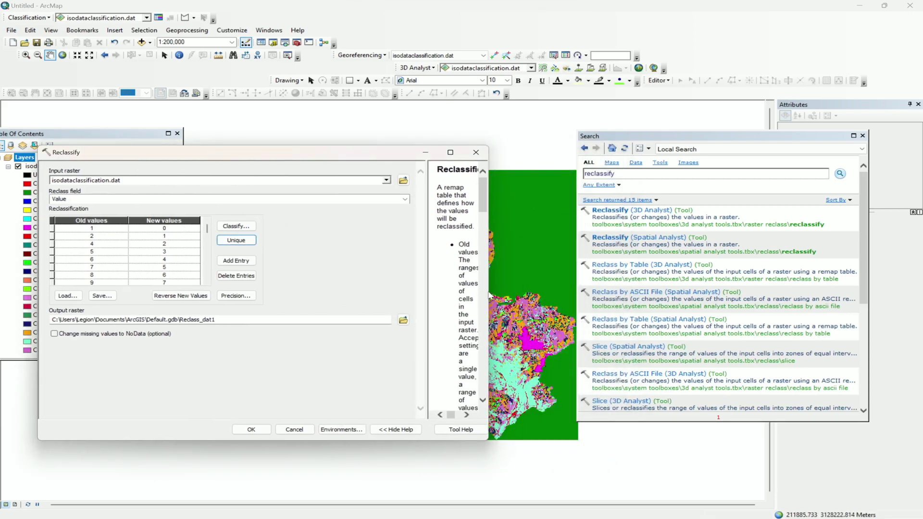
pyautogui.moveTo(328, 502)
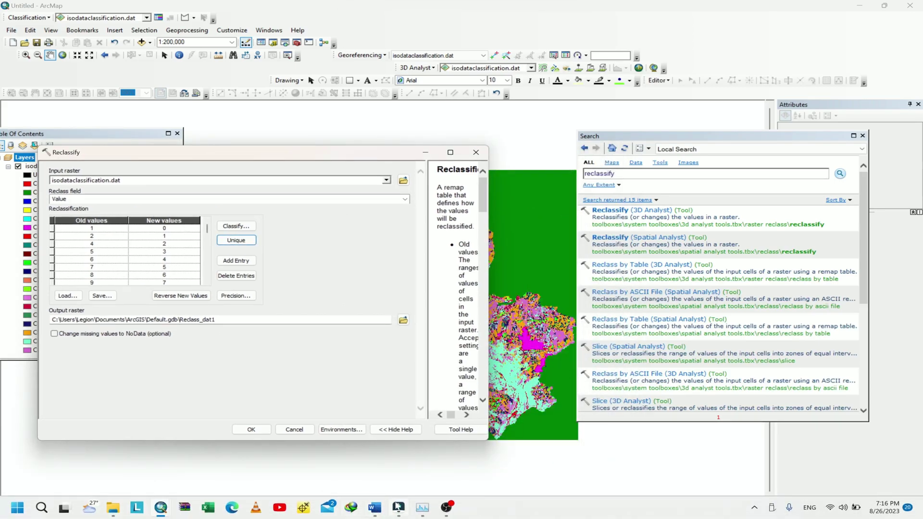
pyautogui.click(382, 503)
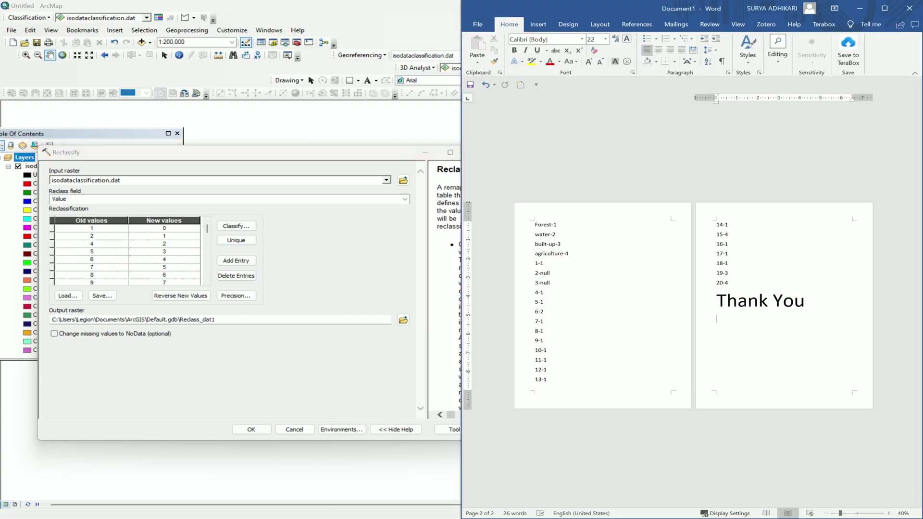
pyautogui.click(155, 235)
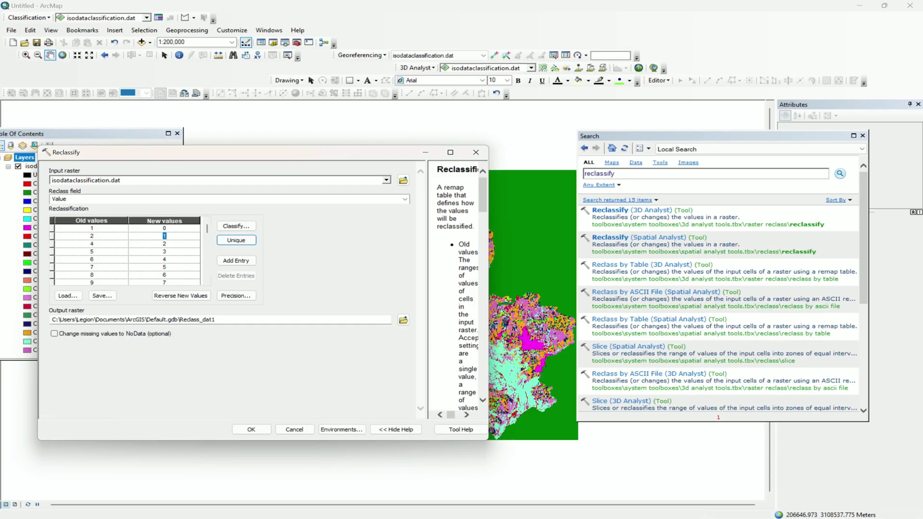
pyautogui.press('super+Left')
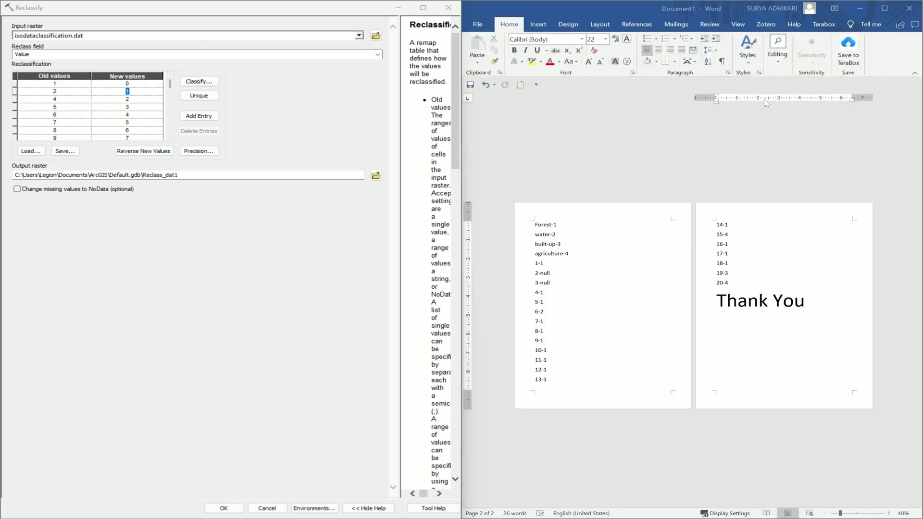
# Enlarge and review the class code list in Word, and close the Reclassify dialog without running it.
pyautogui.click(752, 102)
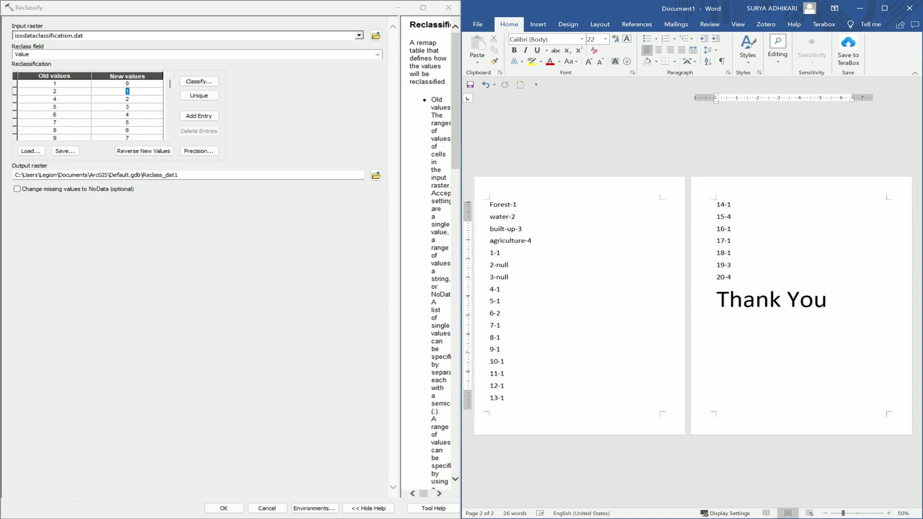
pyautogui.keyDown('ctrl'); pyautogui.scroll(1, 553, 271); pyautogui.keyUp('ctrl')
pyautogui.scroll(3, 586, 271)
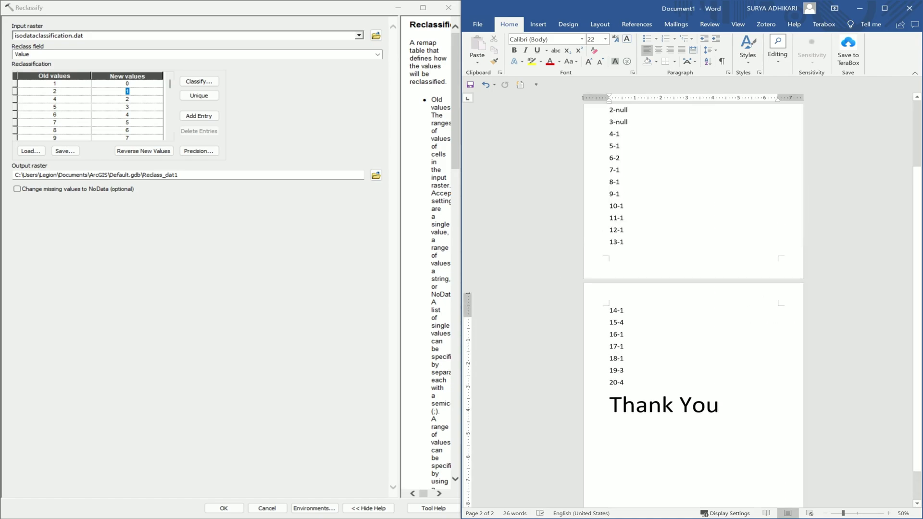
pyautogui.scroll(1, 539, 182)
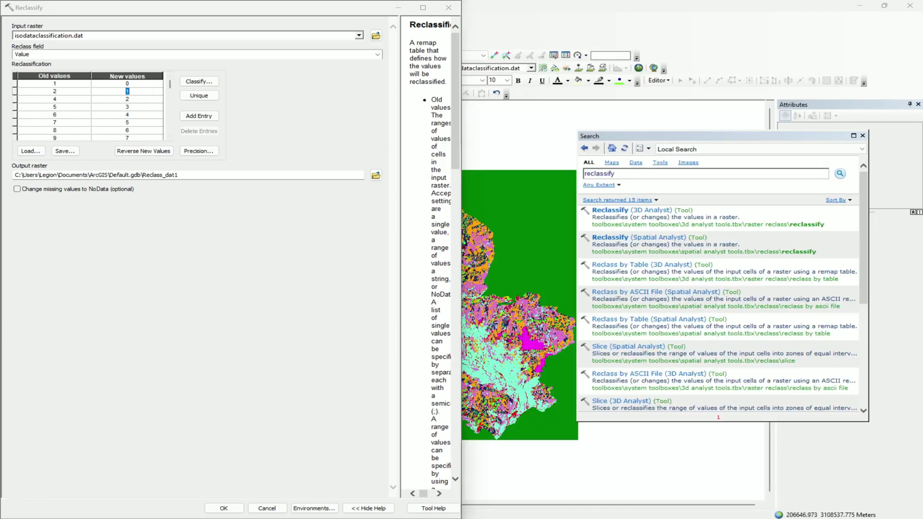
pyautogui.click(423, 56)
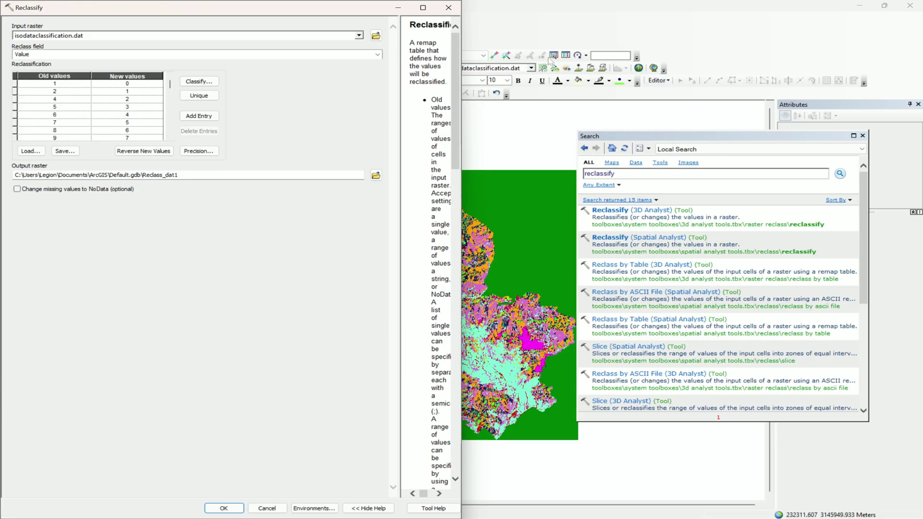
pyautogui.click(449, 6)
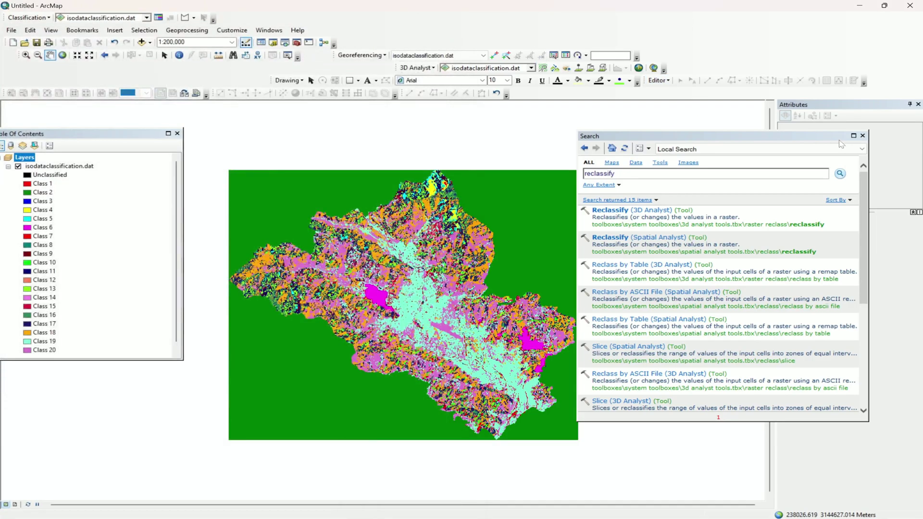
# Arrange ArcMap and its search results beside the Word class code list, and reopen Reclassify (Spatial Analyst).
pyautogui.click(884, 6)
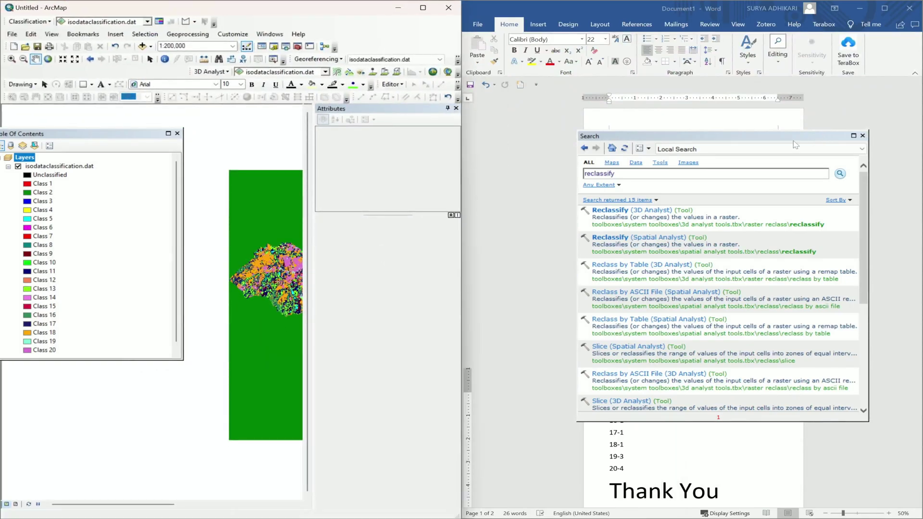
pyautogui.moveTo(824, 137); pyautogui.dragTo(257, 264)
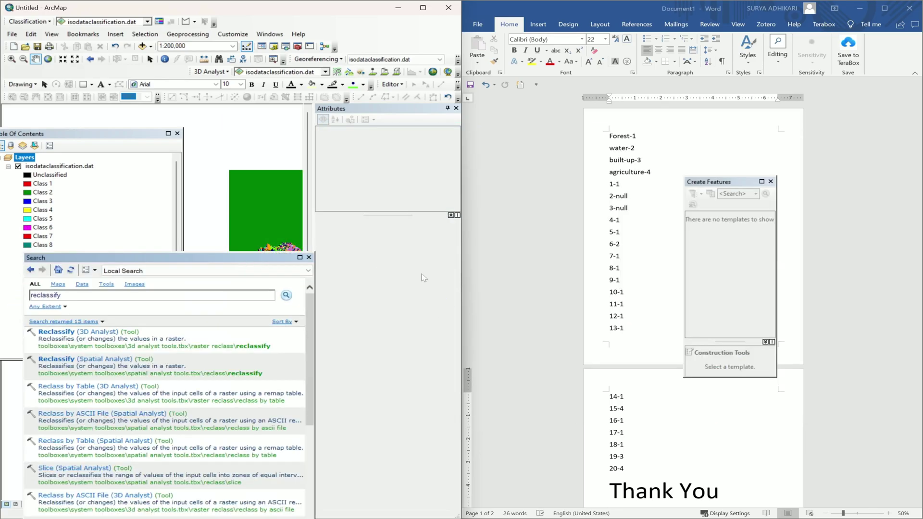
pyautogui.click(67, 360)
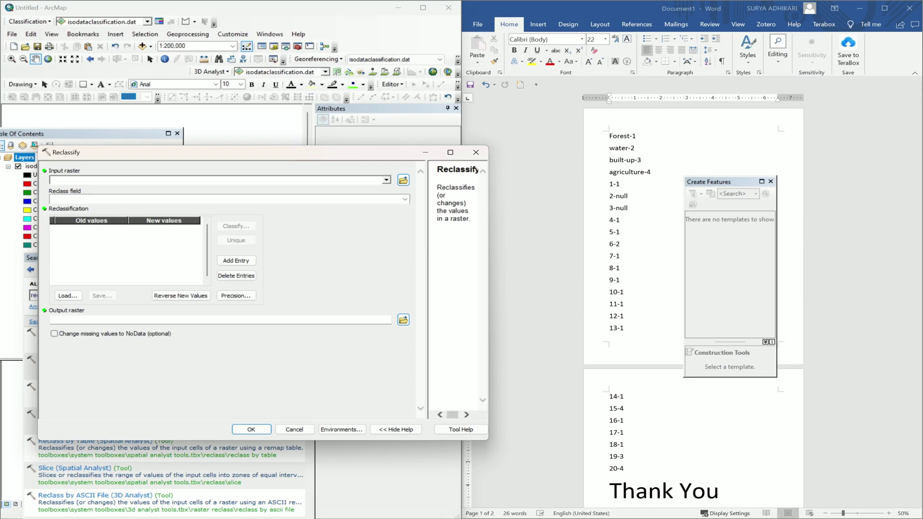
# Set isodataclassification.dat as the input raster and list its old values as unique entries.
pyautogui.click(387, 180)
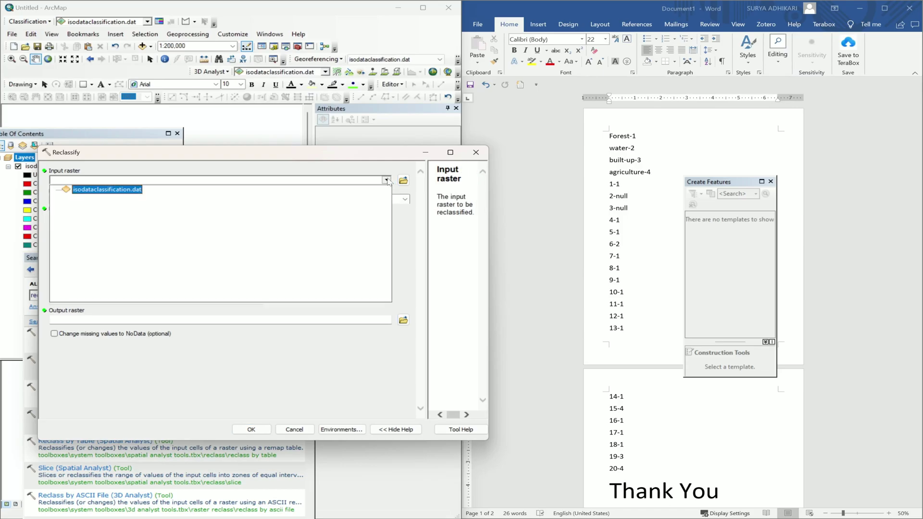
pyautogui.click(104, 191)
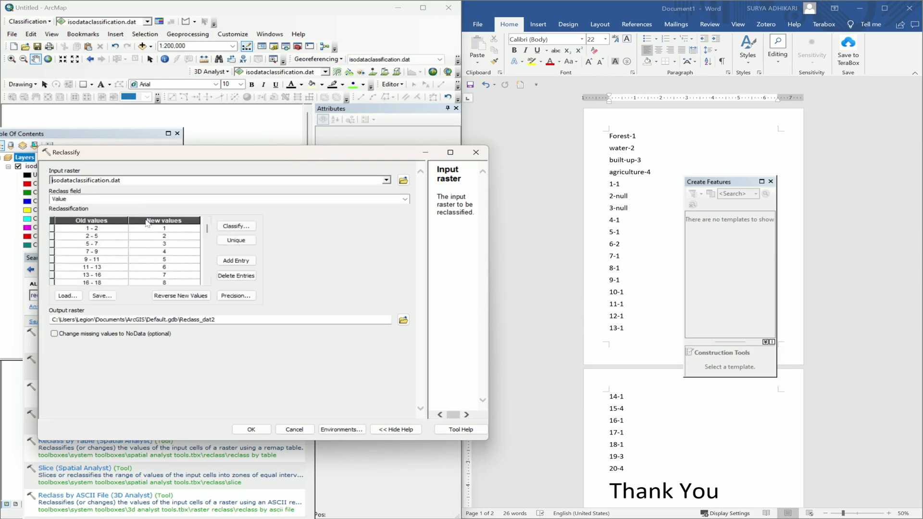
pyautogui.click(236, 241)
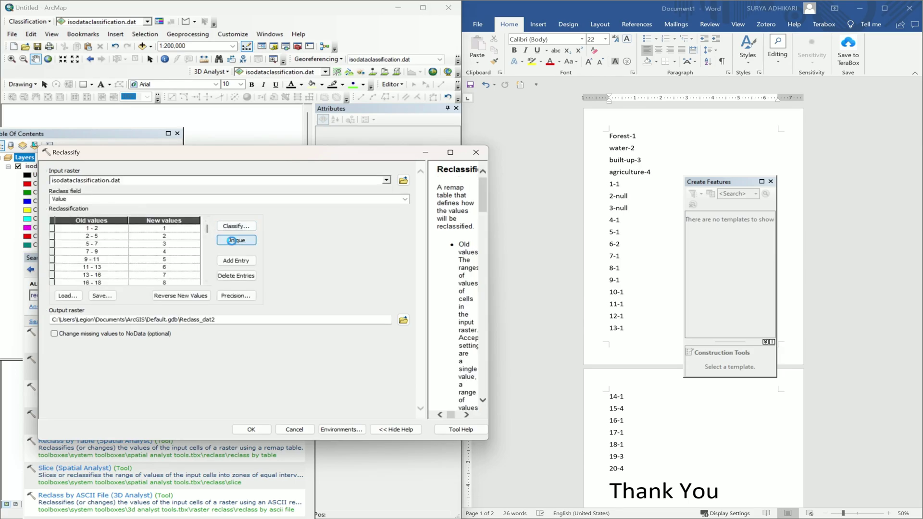
# Assign new value 1 to old values 1 and 4, and delete the entry for old value 2.
pyautogui.click(164, 228)
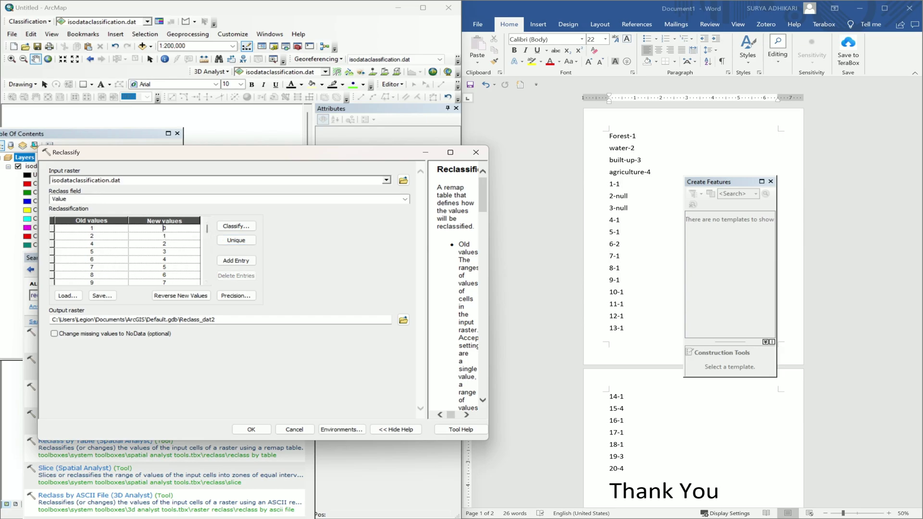
pyautogui.hotkey('shift', 'Home')
pyautogui.write('1')
pyautogui.click(174, 237)
pyautogui.click(51, 236)
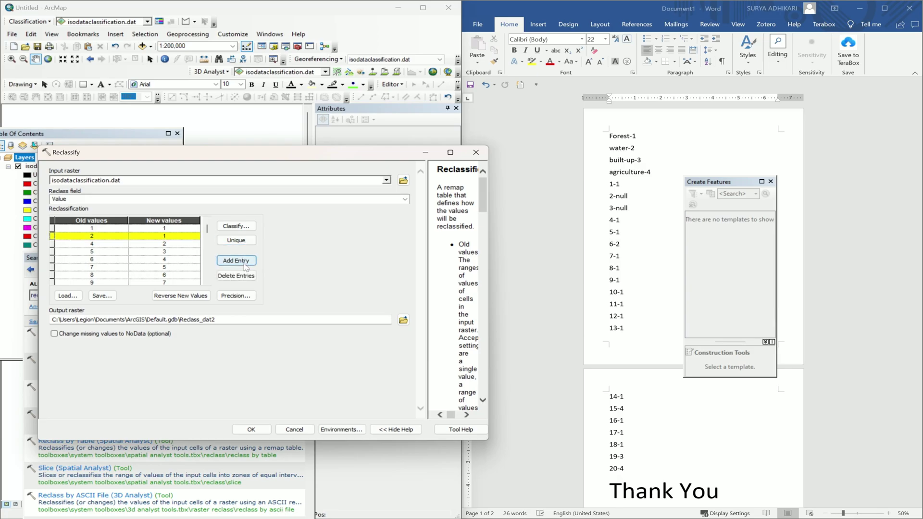
pyautogui.click(246, 276)
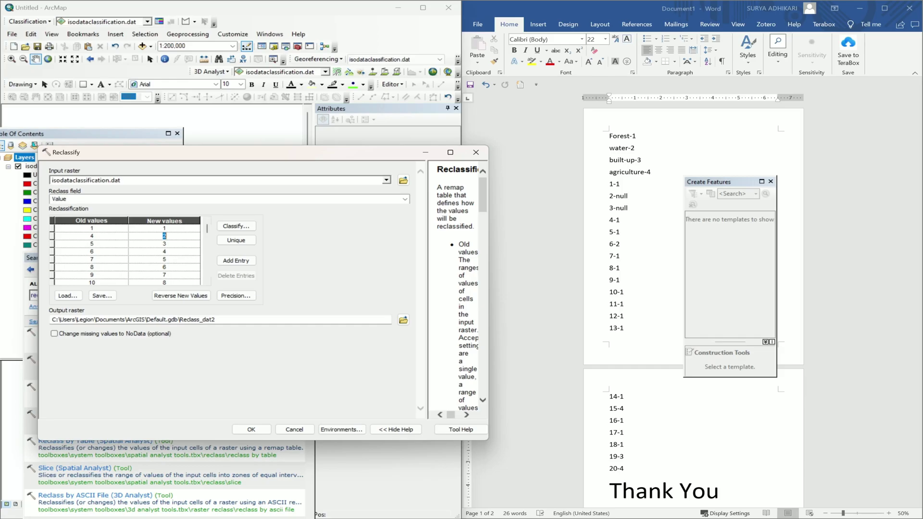
pyautogui.write('1')
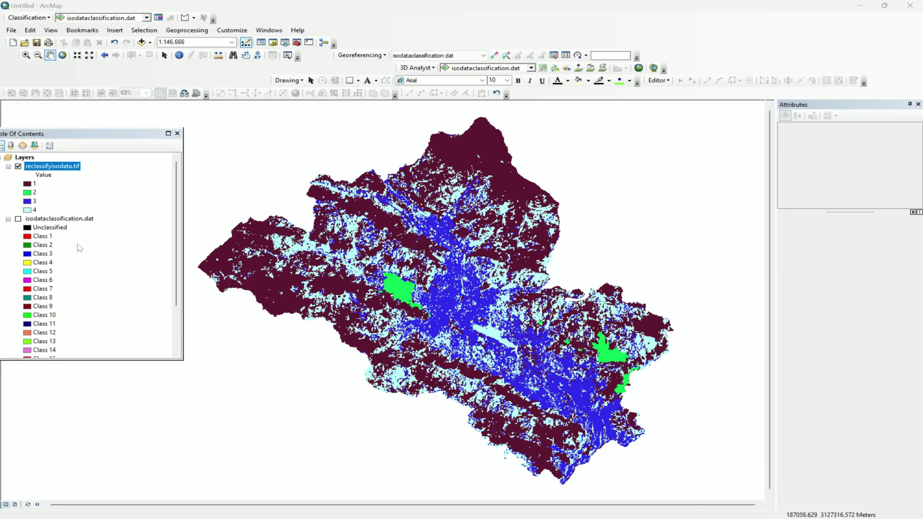
# In the reclassifyisodata.tif symbology properties, label value 1 as Forest, consulting the class codes in Word.
pyautogui.click(66, 167)
pyautogui.rightClick(67, 168)
pyautogui.click(136, 314)
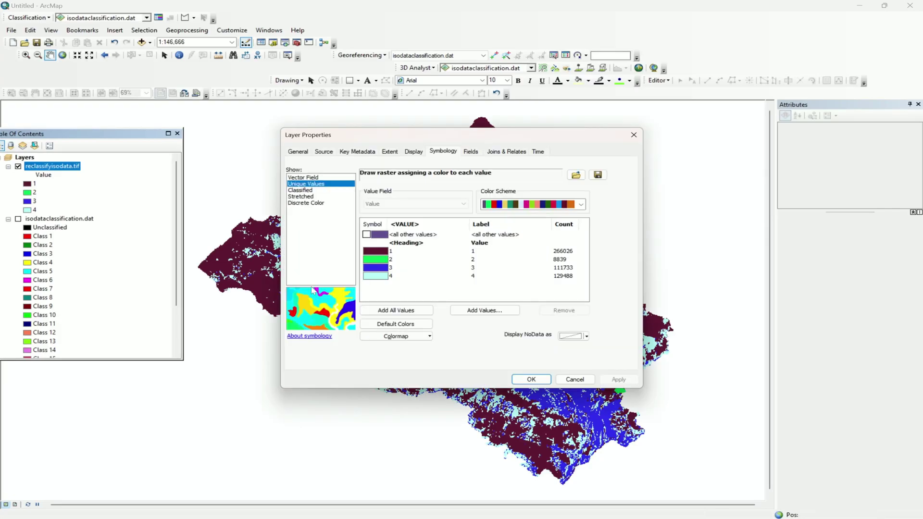
pyautogui.click(393, 253)
pyautogui.moveTo(489, 500)
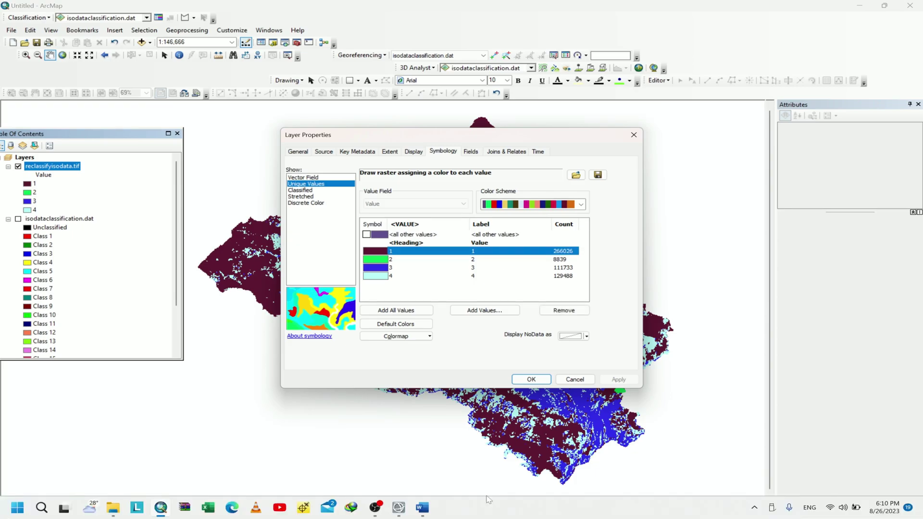
pyautogui.click(422, 509)
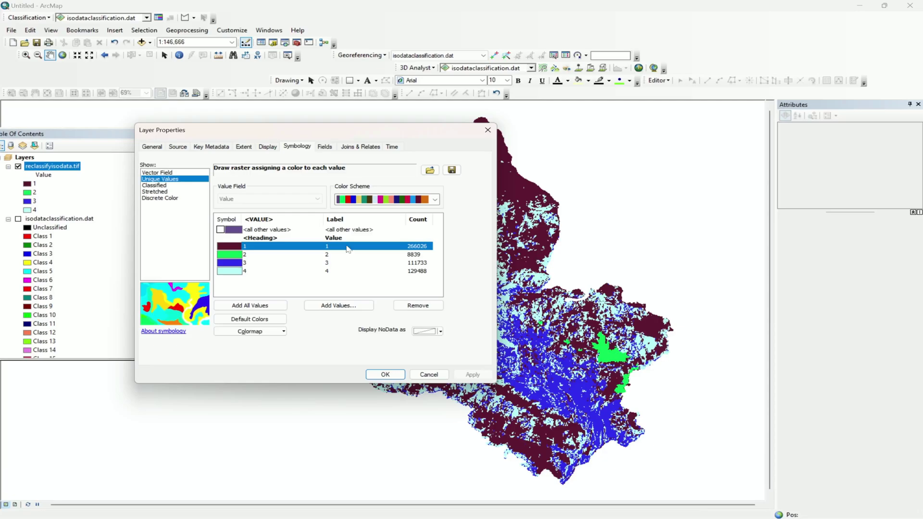
pyautogui.click(348, 247)
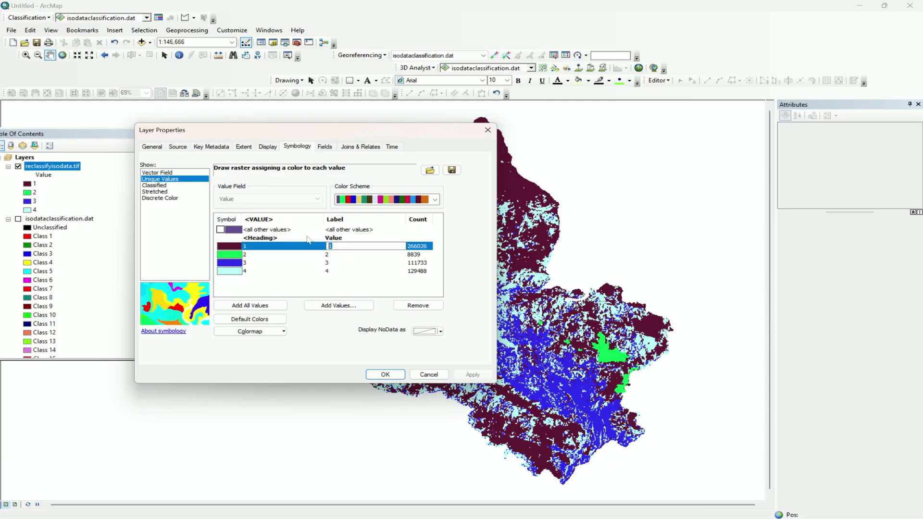
pyautogui.write('F')
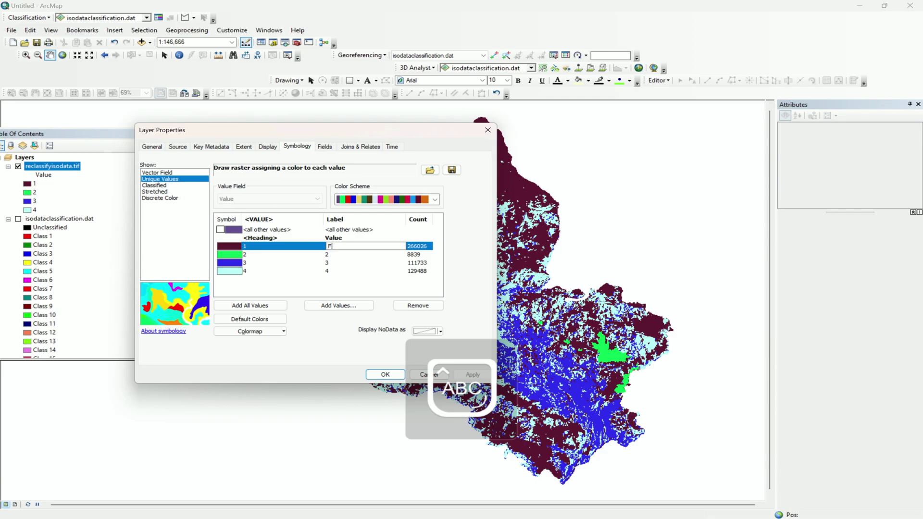
pyautogui.write('orest')
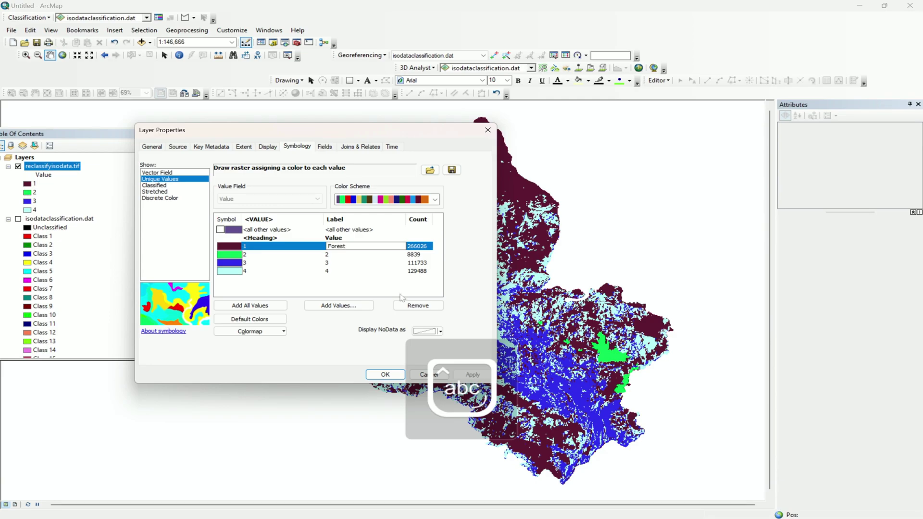
# Check the class code list in Word and label value 2 as Water.
pyautogui.click(344, 256)
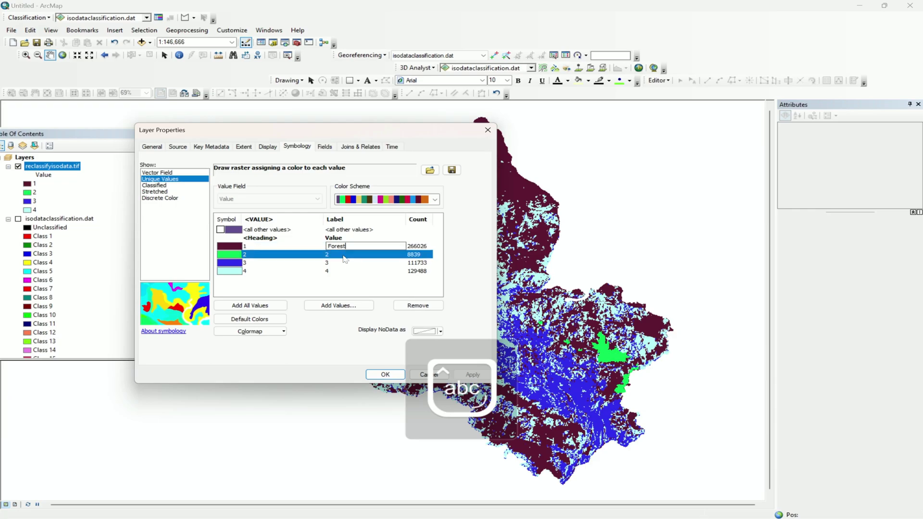
pyautogui.click(344, 258)
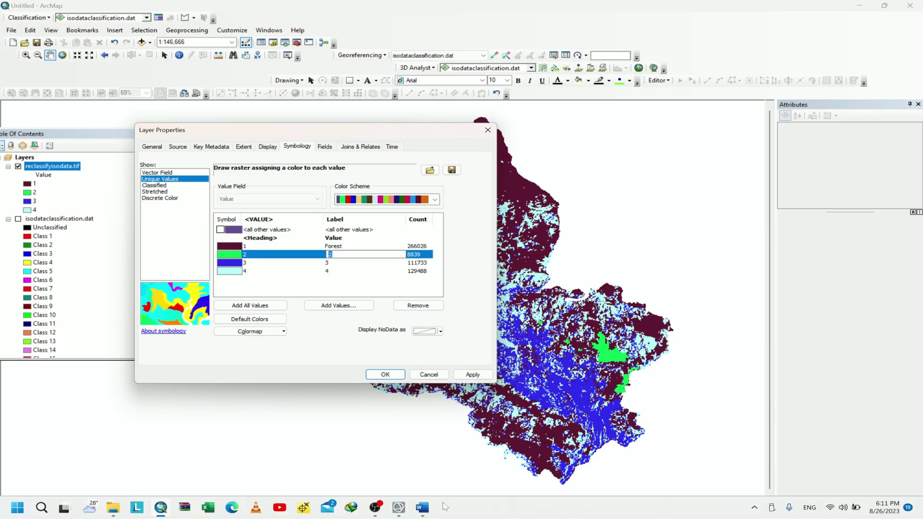
pyautogui.click(423, 508)
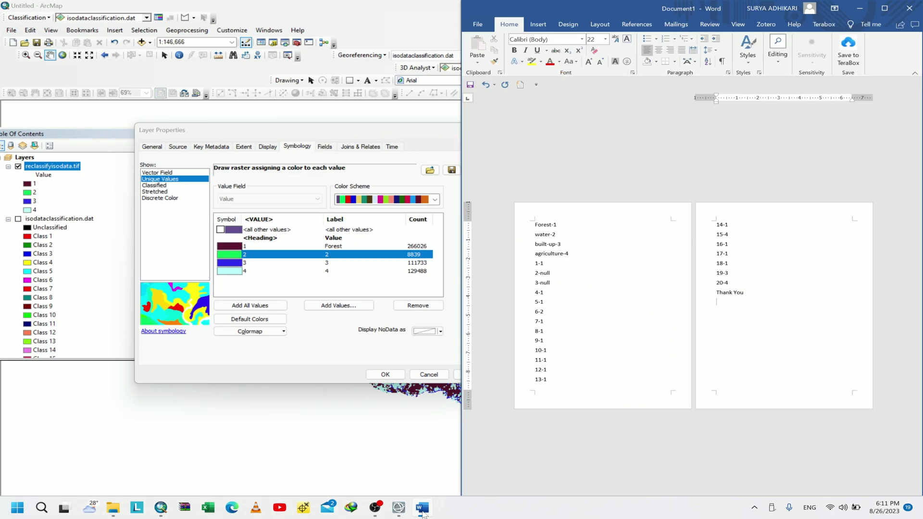
pyautogui.click(422, 510)
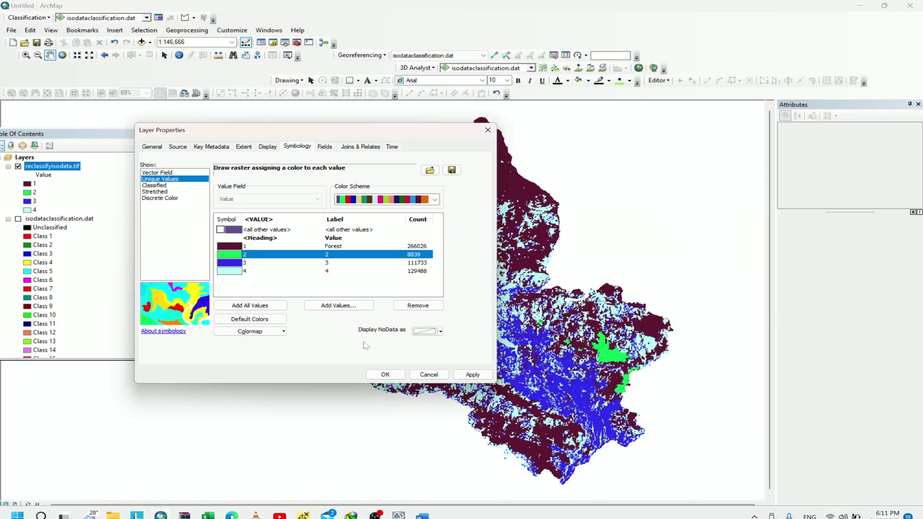
pyautogui.click(330, 255)
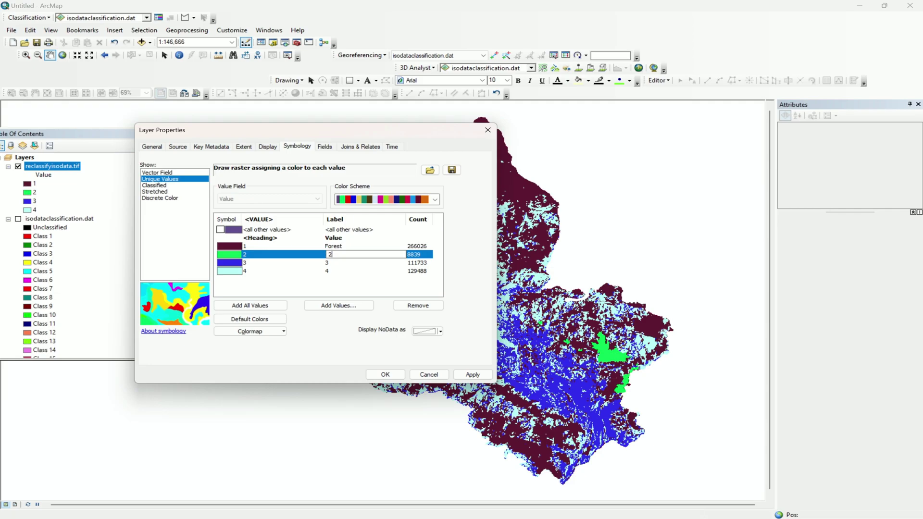
pyautogui.doubleClick(331, 254)
pyautogui.press('capslock')
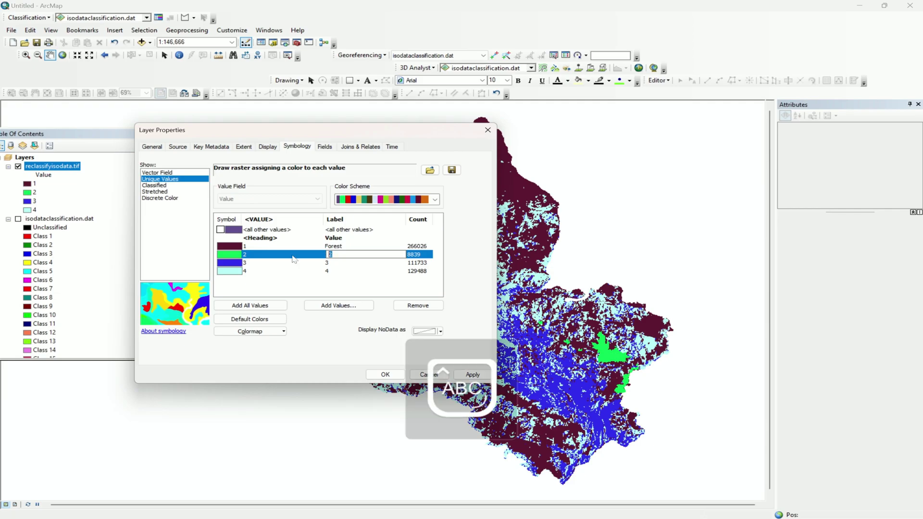
pyautogui.write('W')
pyautogui.press('capslock')
pyautogui.write('ater')
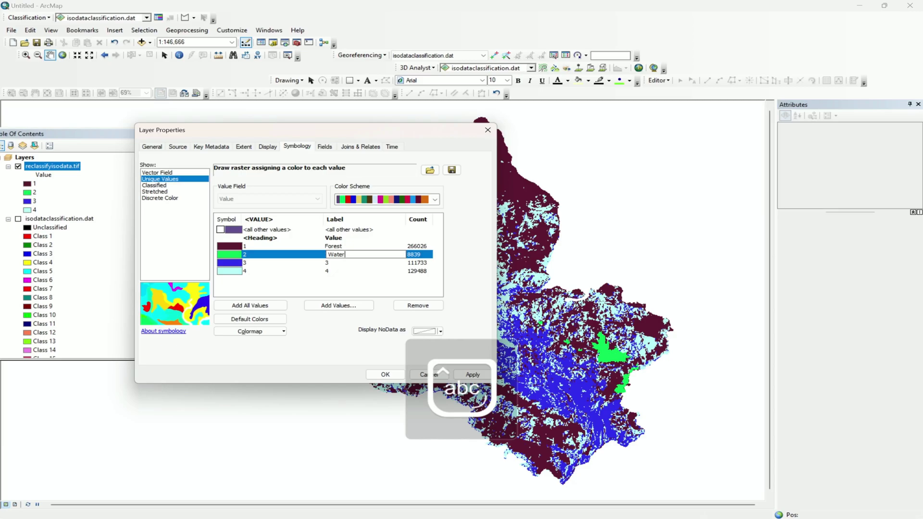
# Check the code for the third class in Word and label value 3 as Built-Up.
pyautogui.click(344, 263)
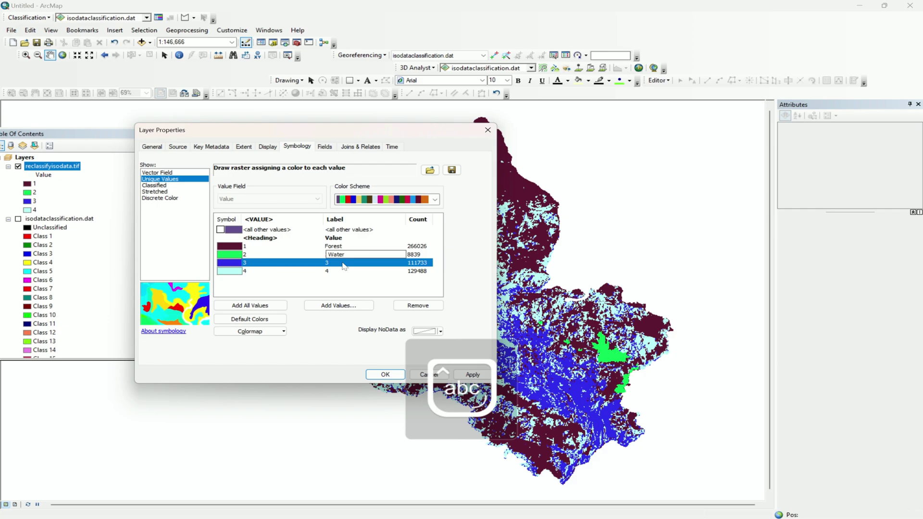
pyautogui.click(421, 508)
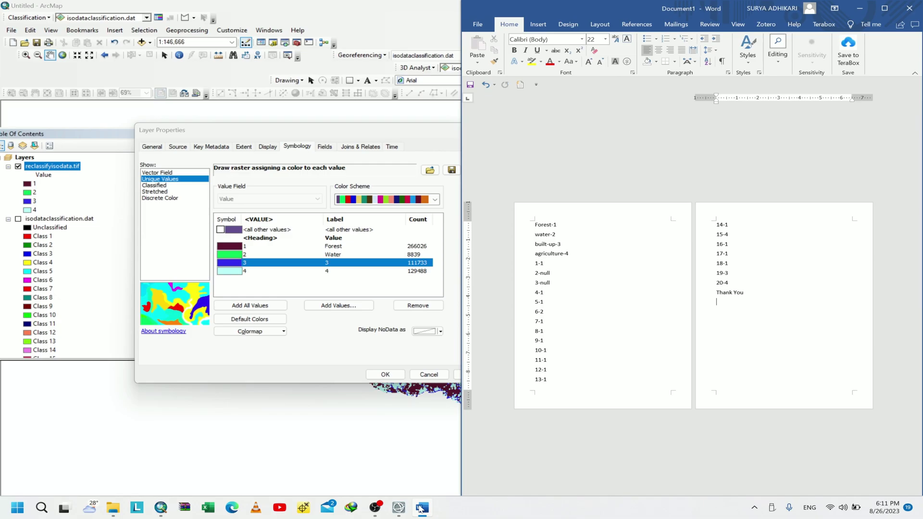
pyautogui.click(421, 509)
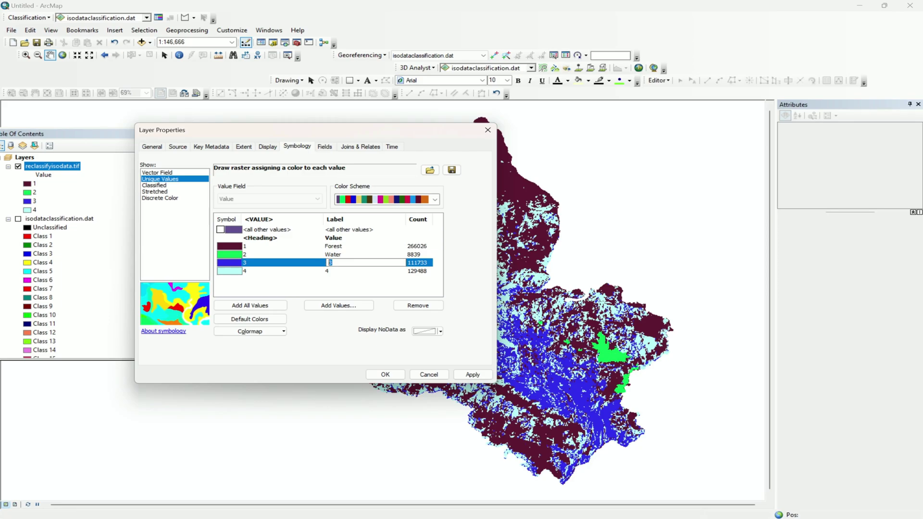
pyautogui.press('capslock')
pyautogui.write('B')
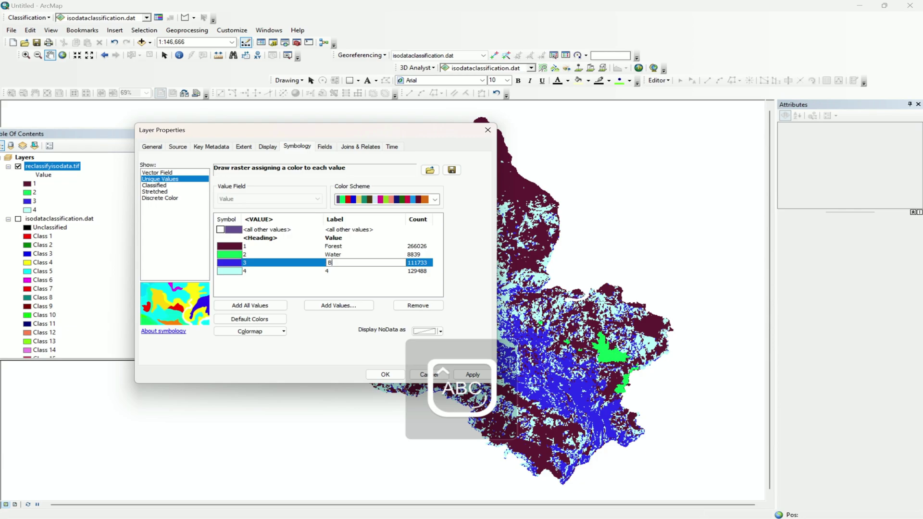
pyautogui.press('capslock')
pyautogui.write('uilt-Up')
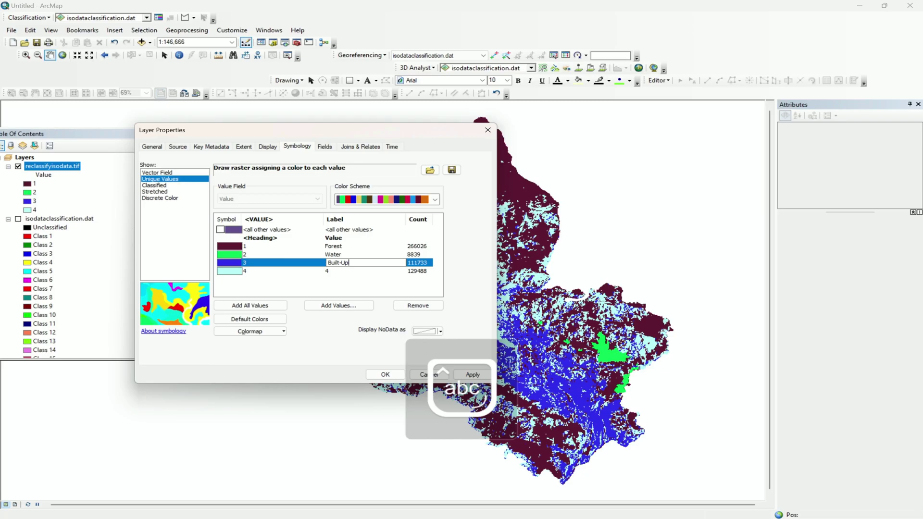
# Look up the remaining class code in Word and label value 4 as Agriculture.
pyautogui.click(355, 271)
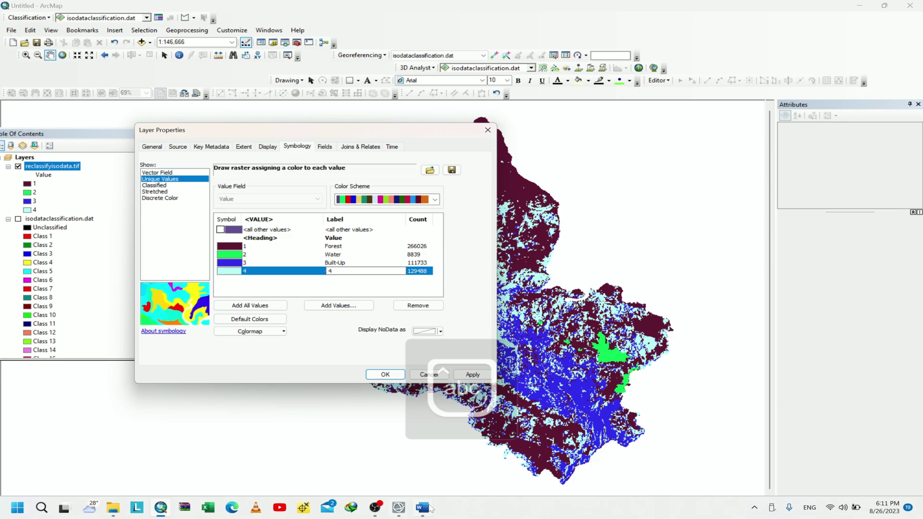
pyautogui.click(424, 507)
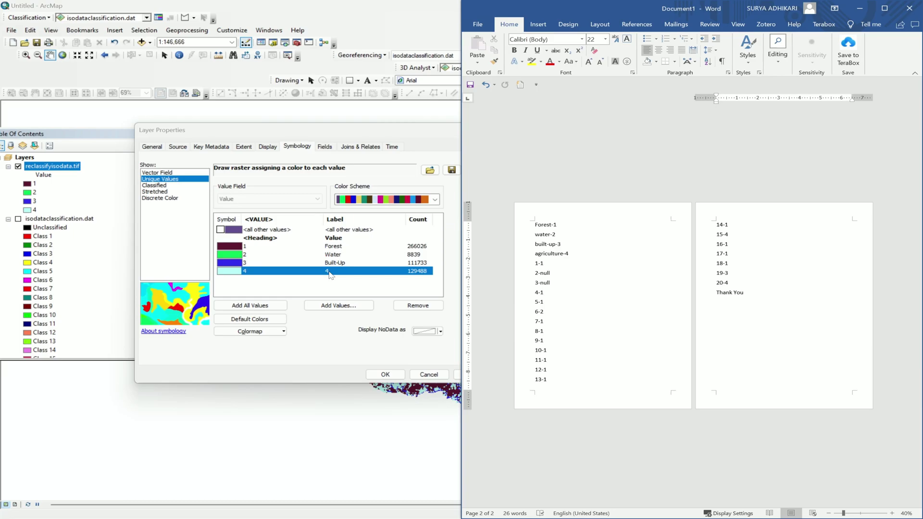
pyautogui.click(329, 272)
pyautogui.write('A')
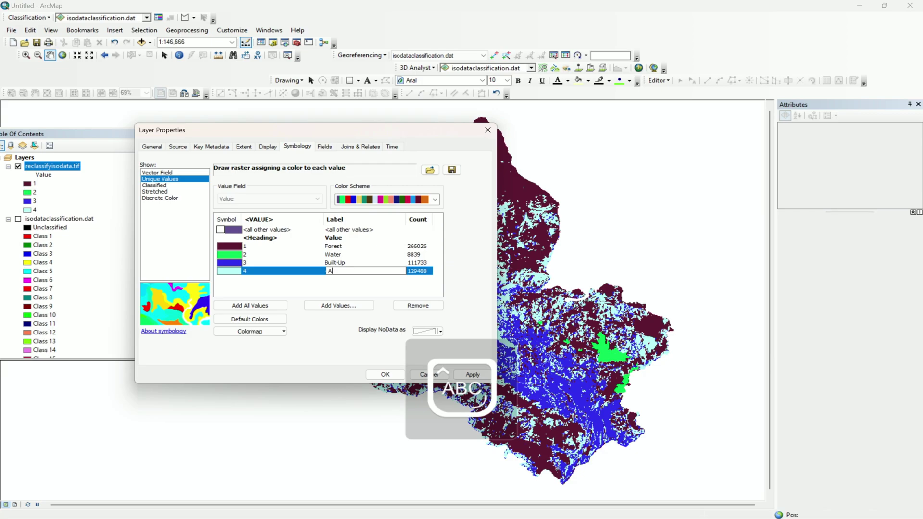
pyautogui.press('capslock')
pyautogui.write('griculture')
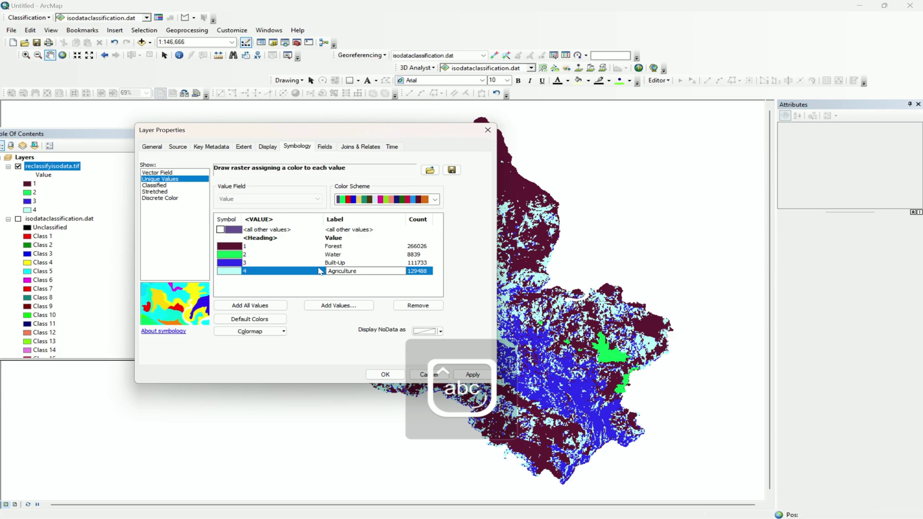
# Colour the Forest class green, Water light cyan, Built-Up red and Agriculture light yellow, and apply the symbology to the reclassifyisodata.tif layer.
pyautogui.click(231, 246)
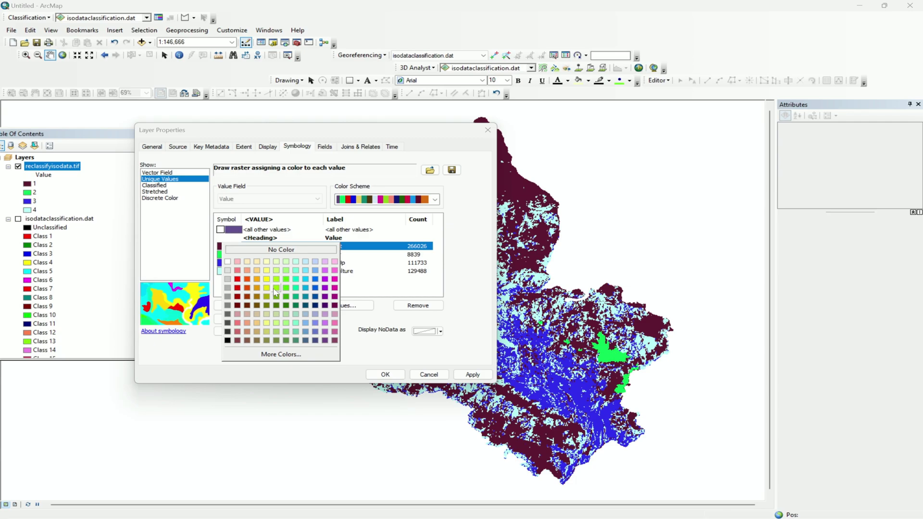
pyautogui.click(276, 289)
pyautogui.click(235, 255)
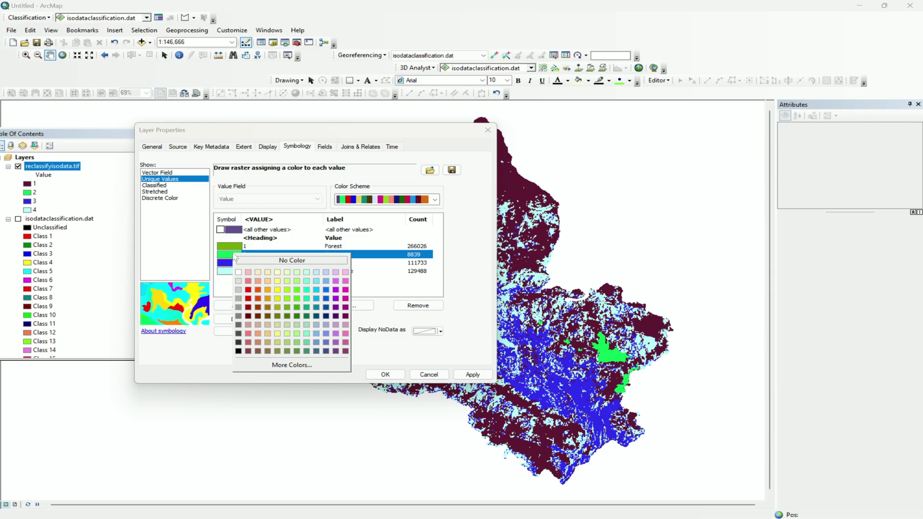
pyautogui.click(307, 281)
pyautogui.click(233, 266)
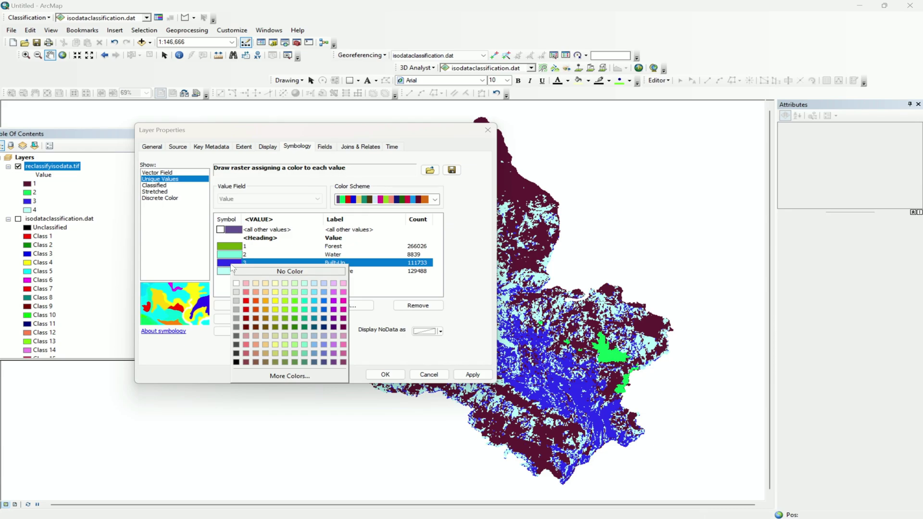
pyautogui.click(246, 301)
pyautogui.click(224, 271)
pyautogui.click(275, 292)
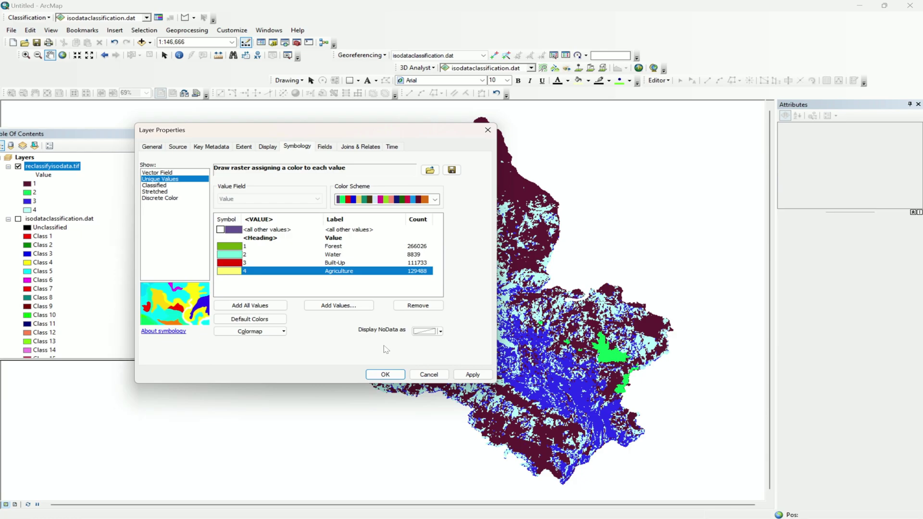
pyautogui.click(385, 375)
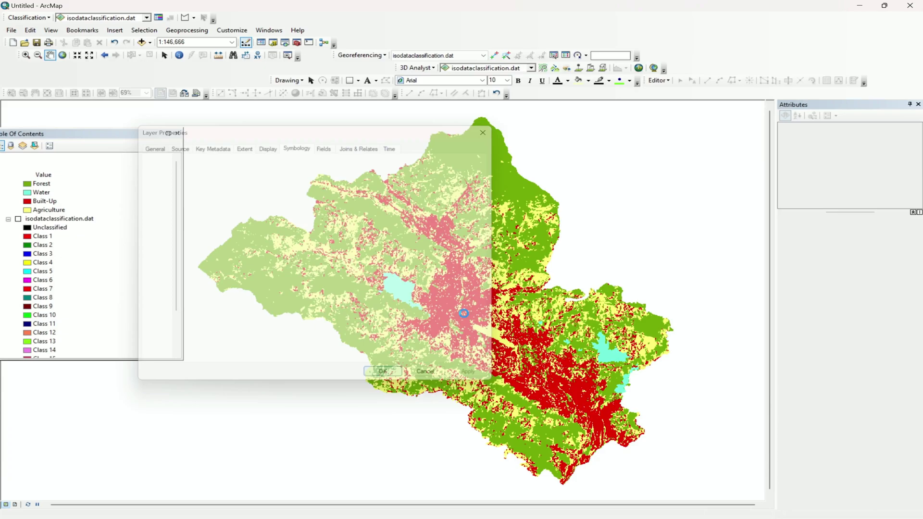
# In the page layout, clear the existing legend and reposition the classified map so its whole extent fits inside the data frame.
pyautogui.moveTo(493, 295); pyautogui.dragTo(535, 224)
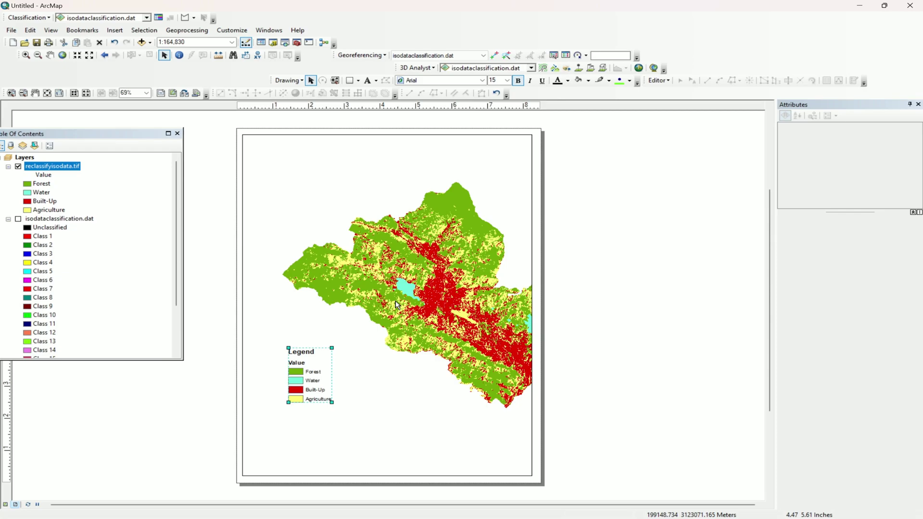
pyautogui.moveTo(307, 395); pyautogui.dragTo(652, 332)
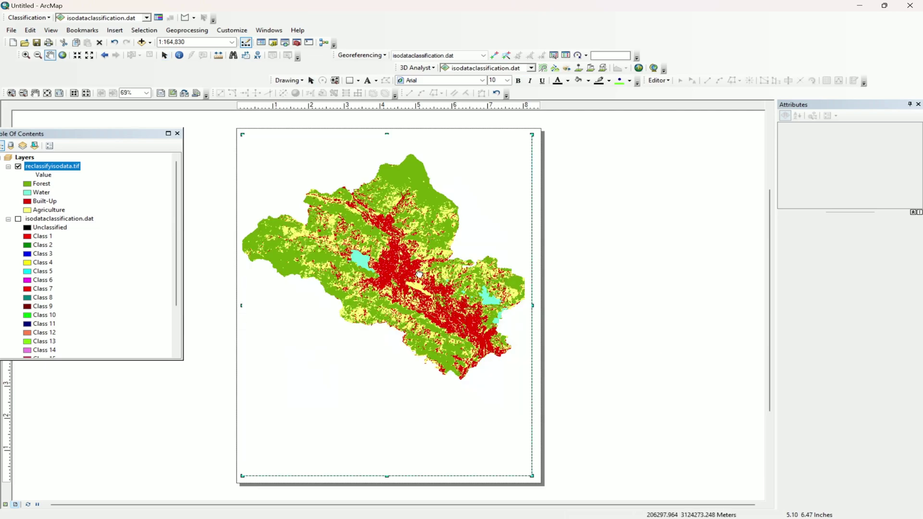
# Insert a one-column legend for the reclassifyisodata.tif layer below the map on the layout page.
pyautogui.click(115, 30)
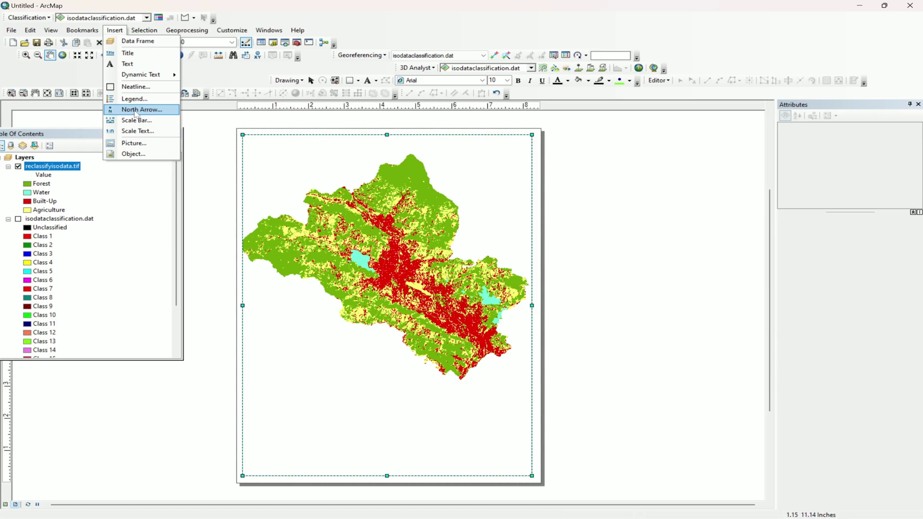
pyautogui.click(134, 99)
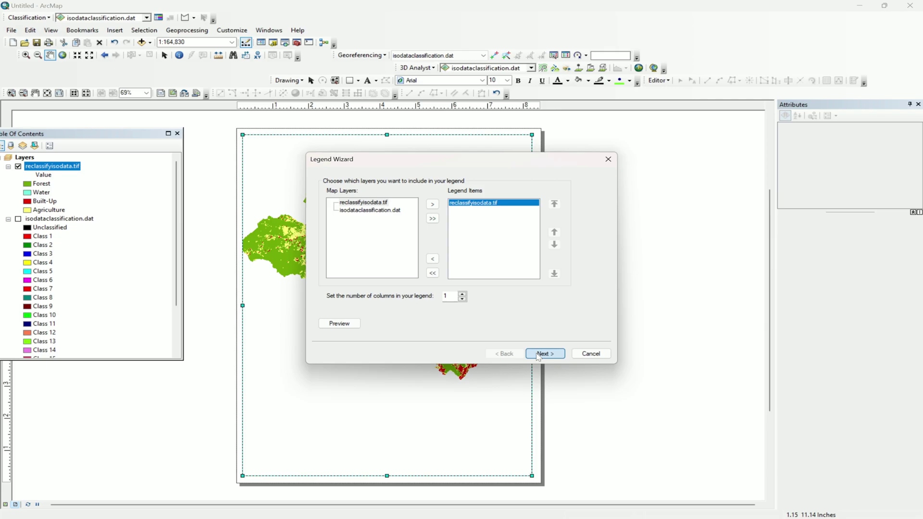
pyautogui.click(544, 354)
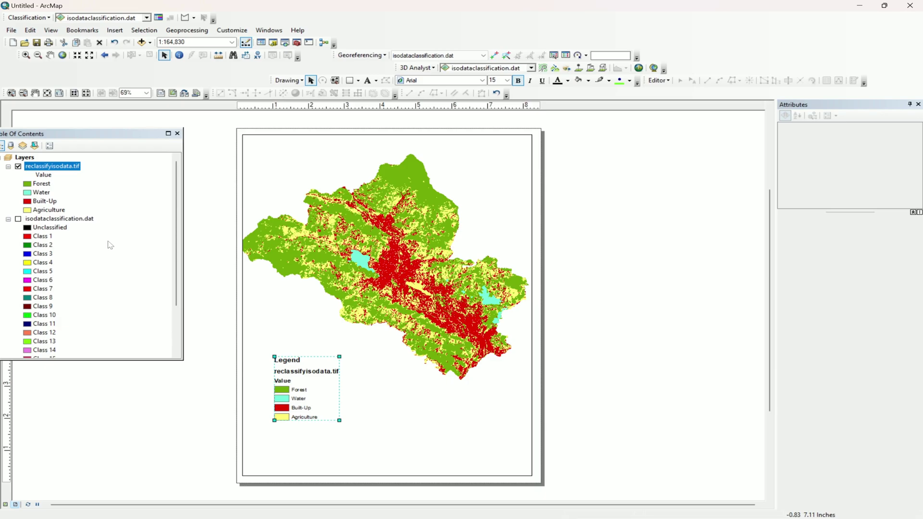
pyautogui.press('Escape')
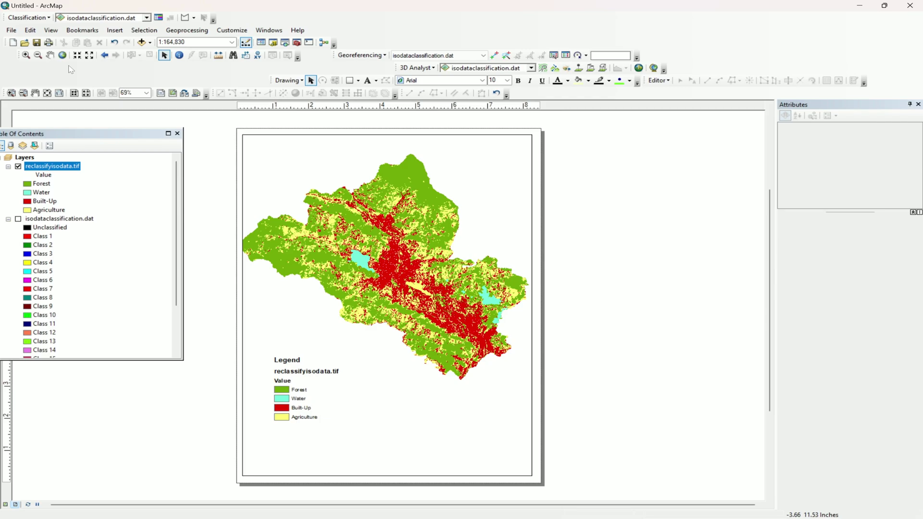
# Set the map scale of the layout's data frame to 1:170,000.
pyautogui.click(192, 42)
pyautogui.write('170')
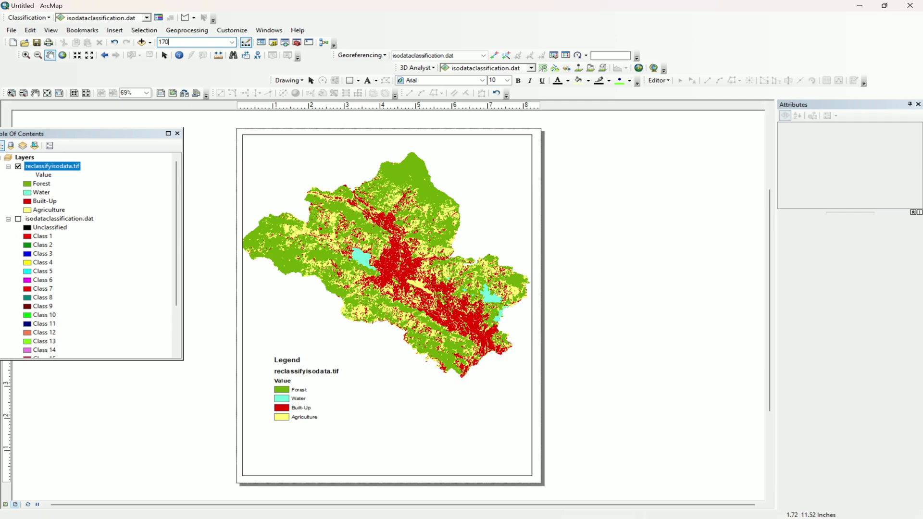
pyautogui.write('000')
pyautogui.press('Return')
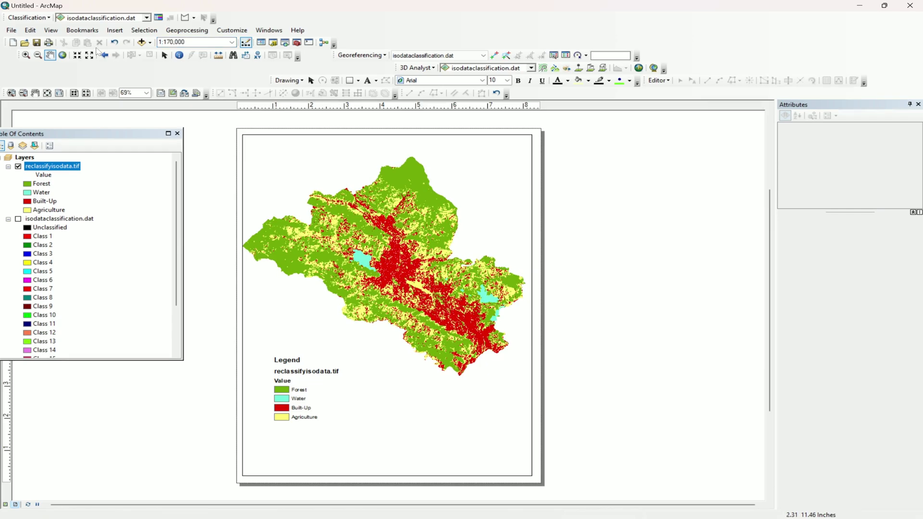